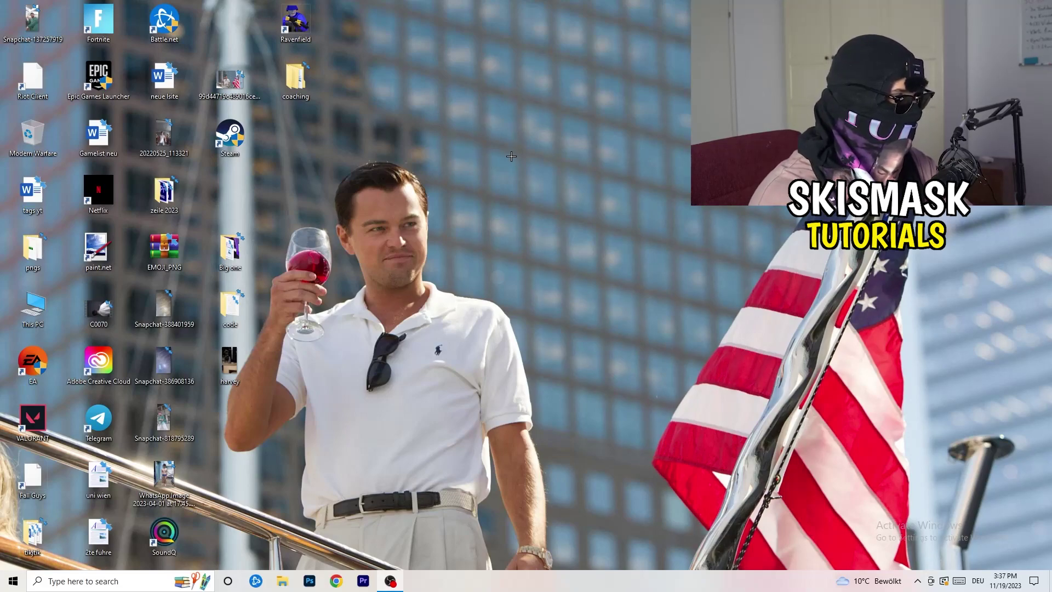
- Open Task Manager from the taskbar and check Antimalware Service Executable's actions without ending it
right_click(515, 581)
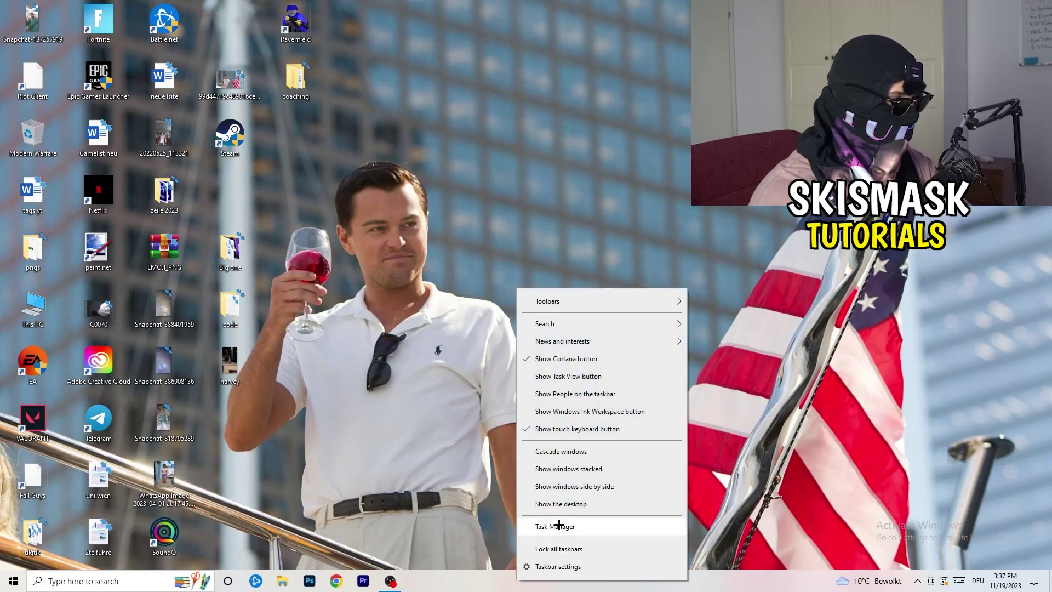
click(592, 526)
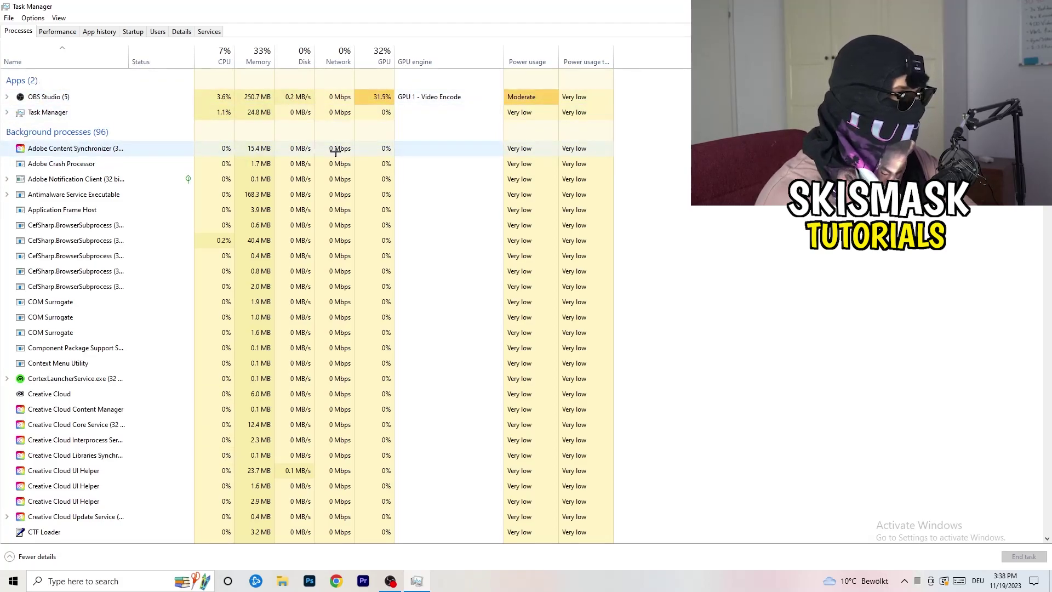
right_click(247, 195)
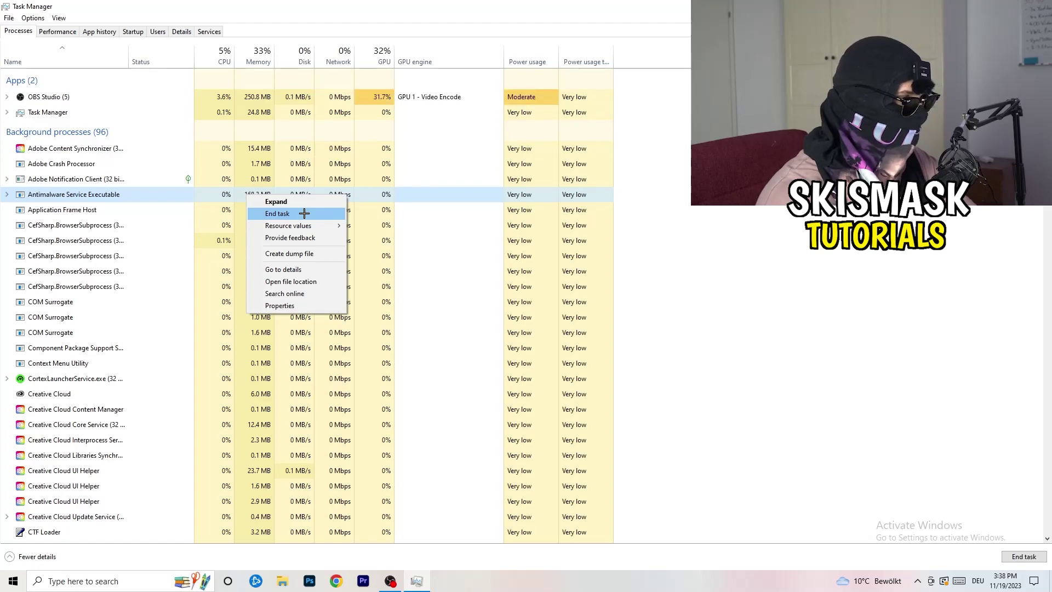
key(Escape)
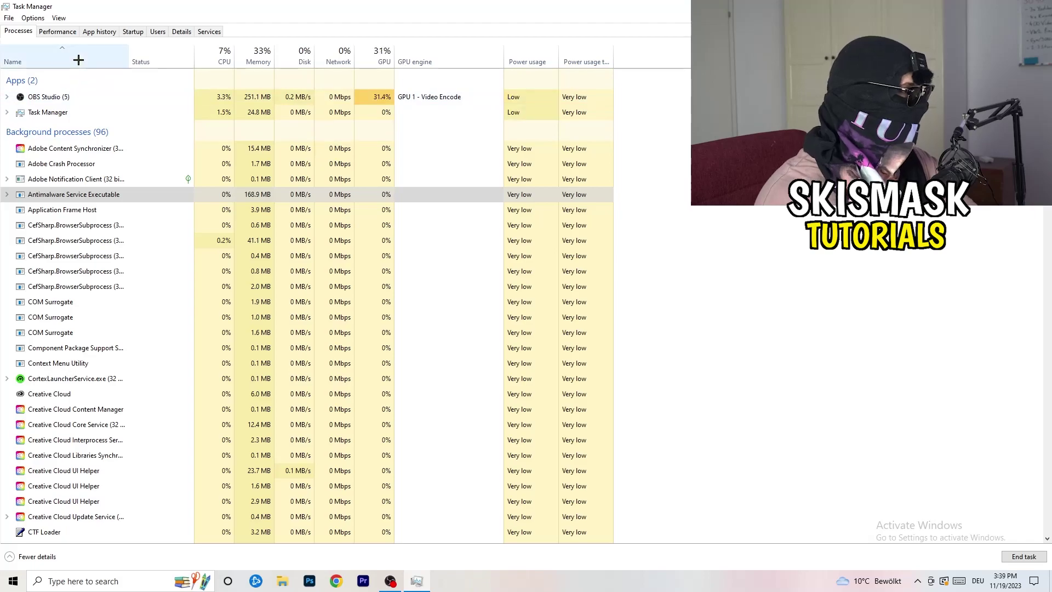
- Review the Dropbox, EA and File Association Helper startup entries unchanged, then view the Ethernet performance graph
click(133, 32)
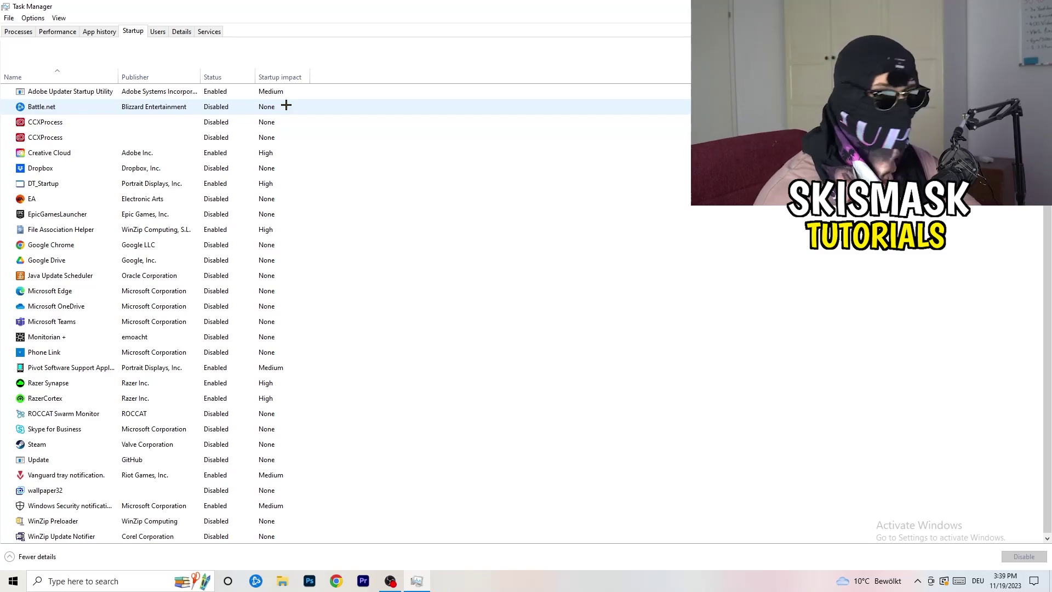
right_click(219, 166)
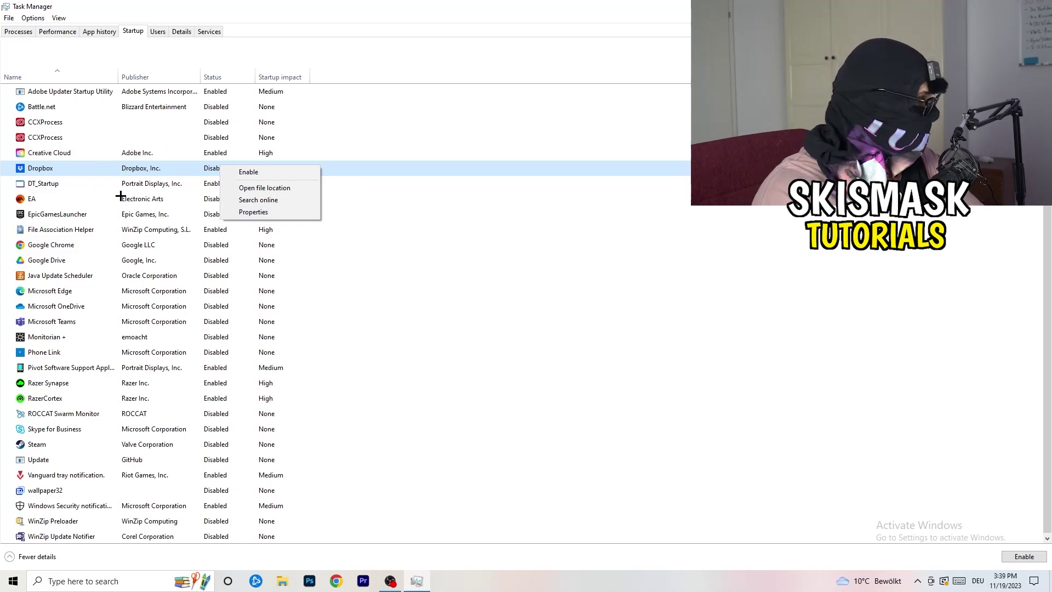
right_click(104, 202)
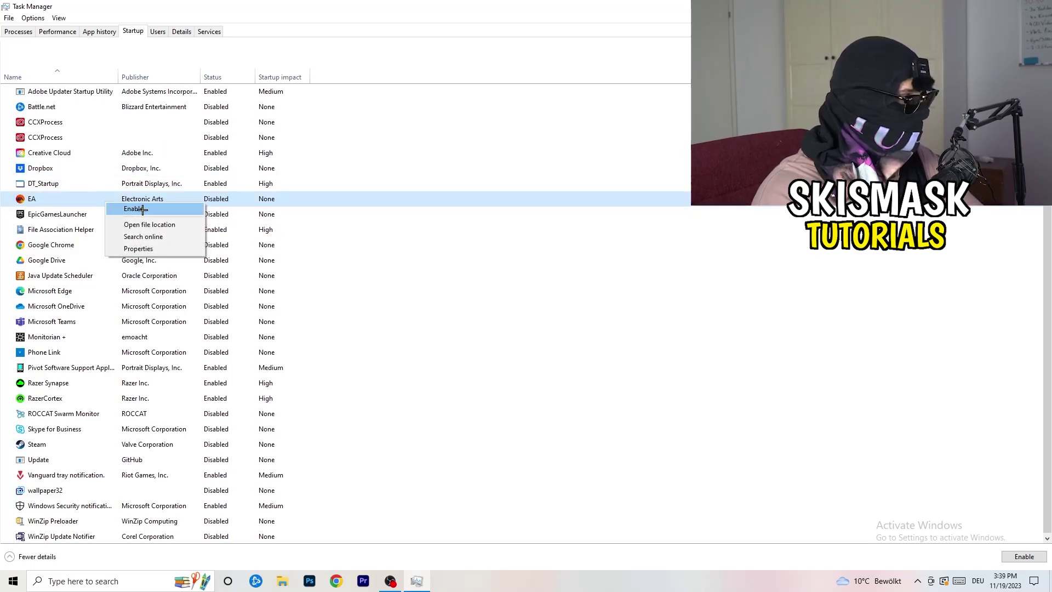
click(679, 289)
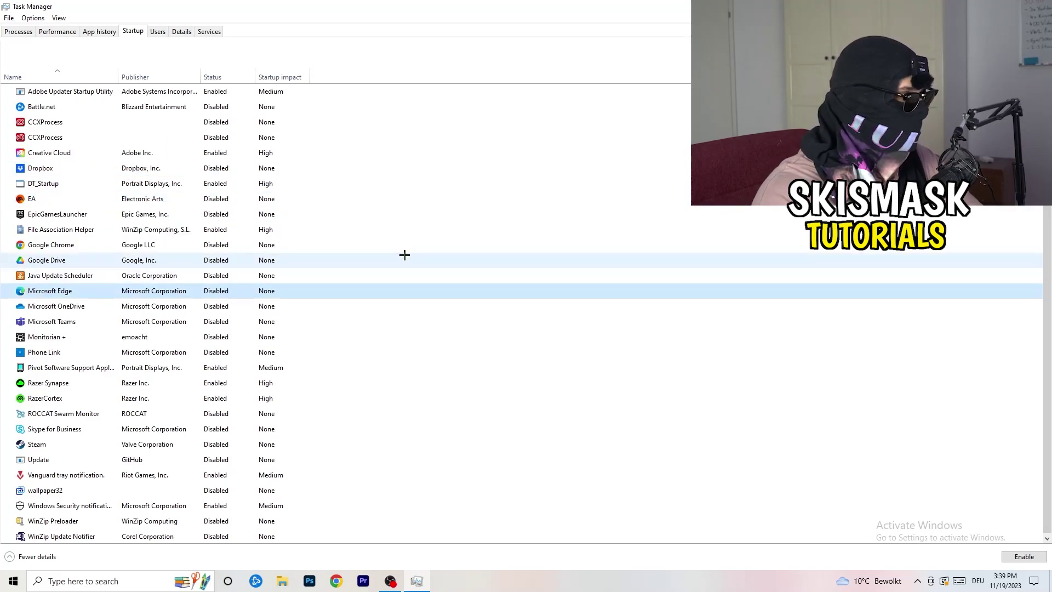
right_click(215, 232)
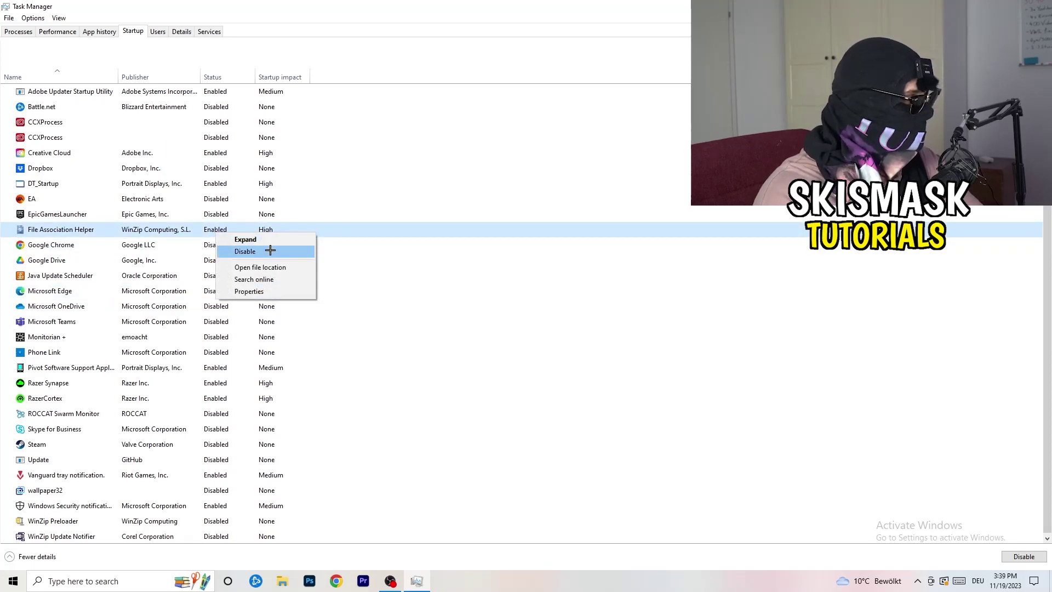
click(472, 275)
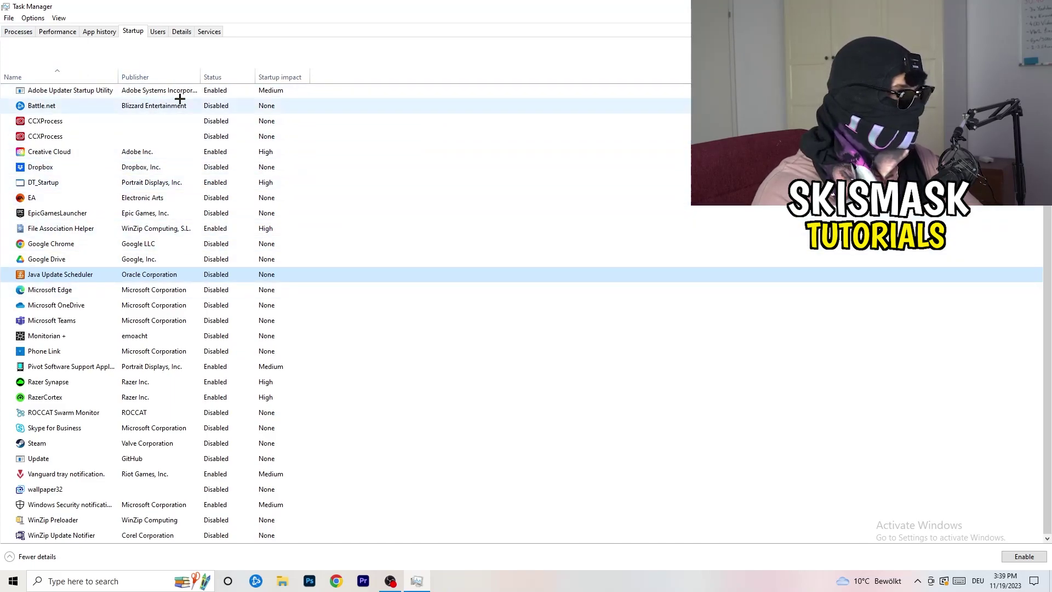
click(58, 32)
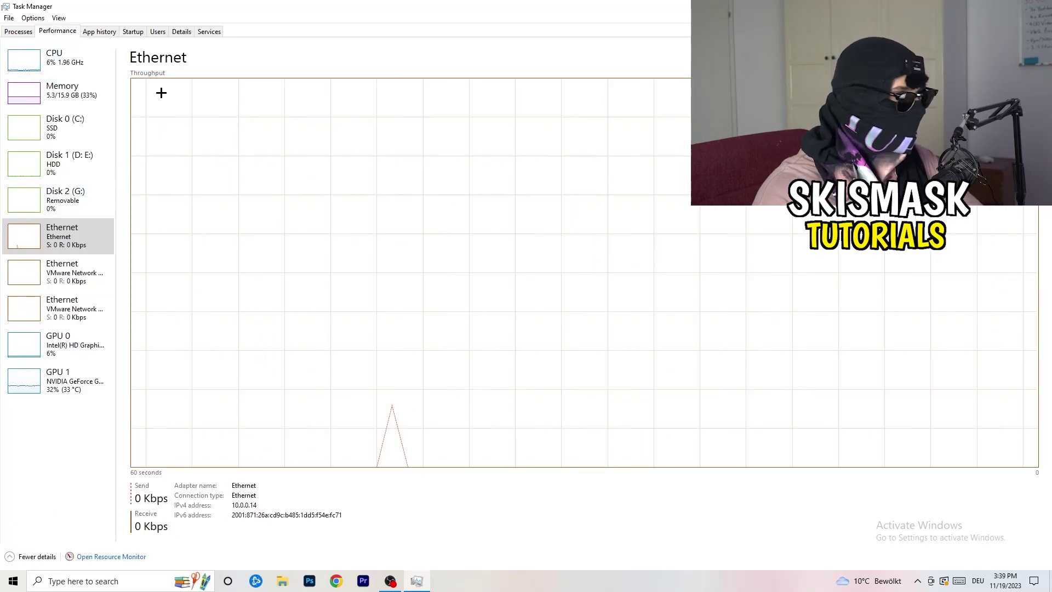
- On the Details tab, check DropboxCrashHandler's Set priority options without changing its priority
click(186, 28)
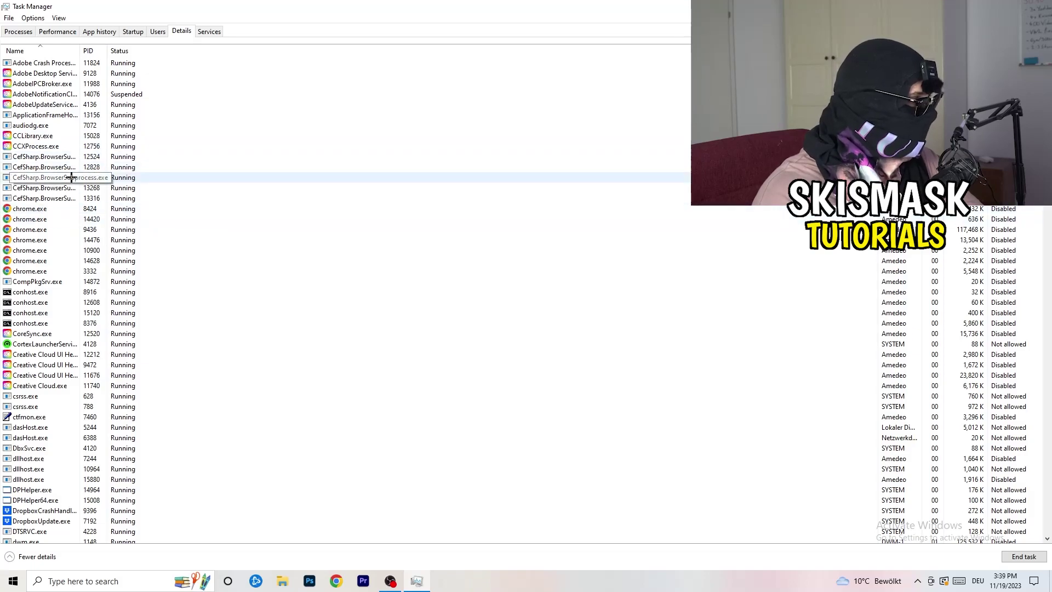
scroll(237, 287, down, 6)
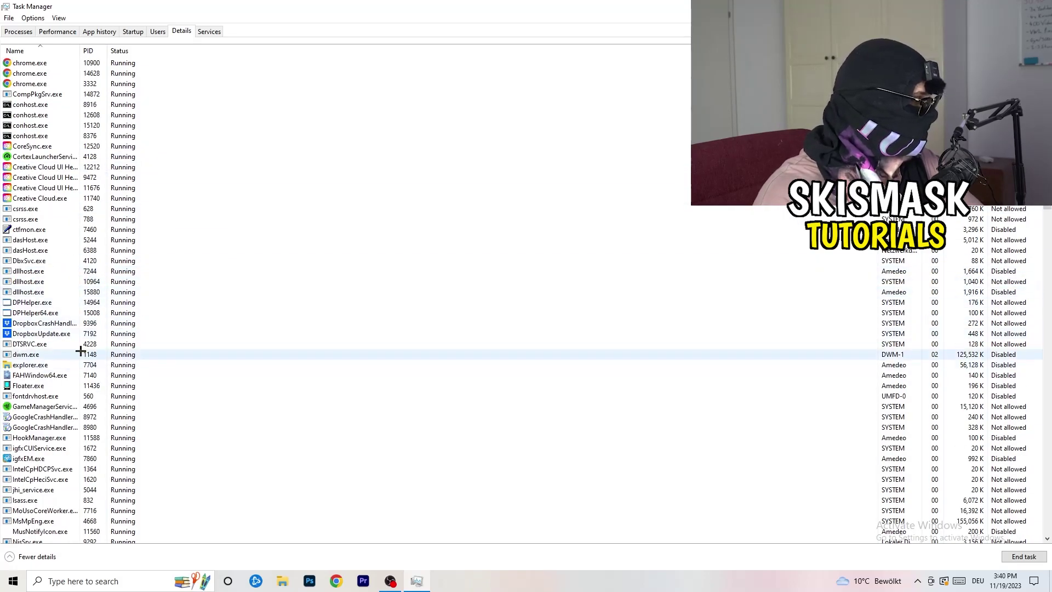
right_click(35, 322)
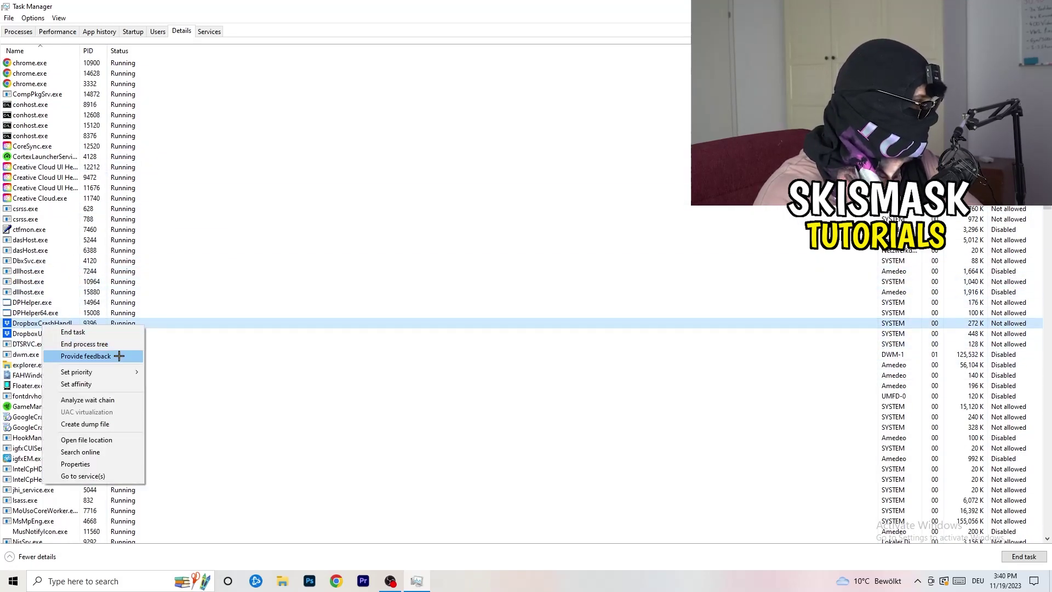
right_click(86, 322)
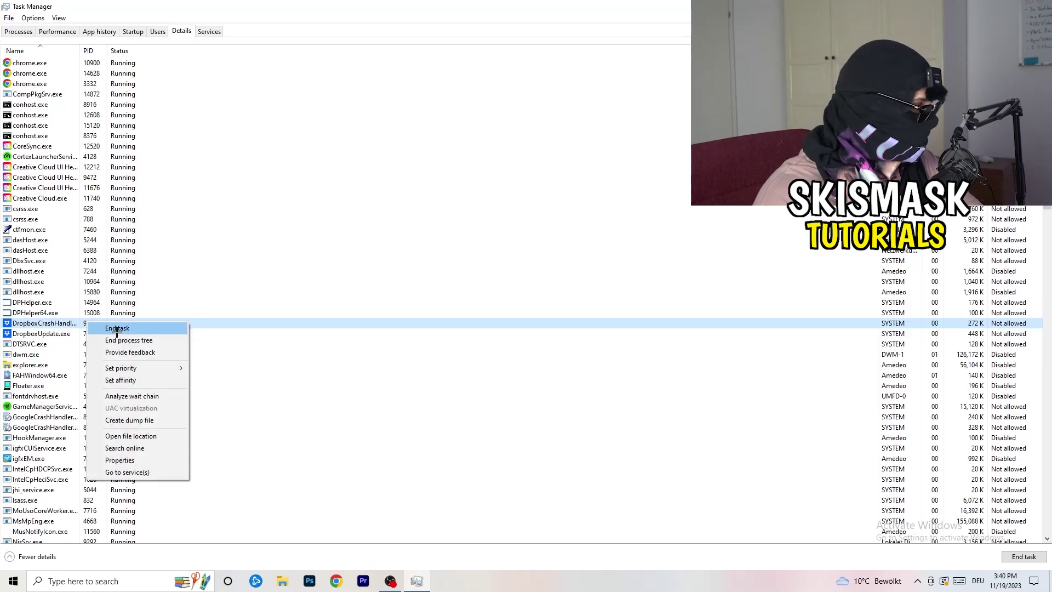
right_click(91, 323)
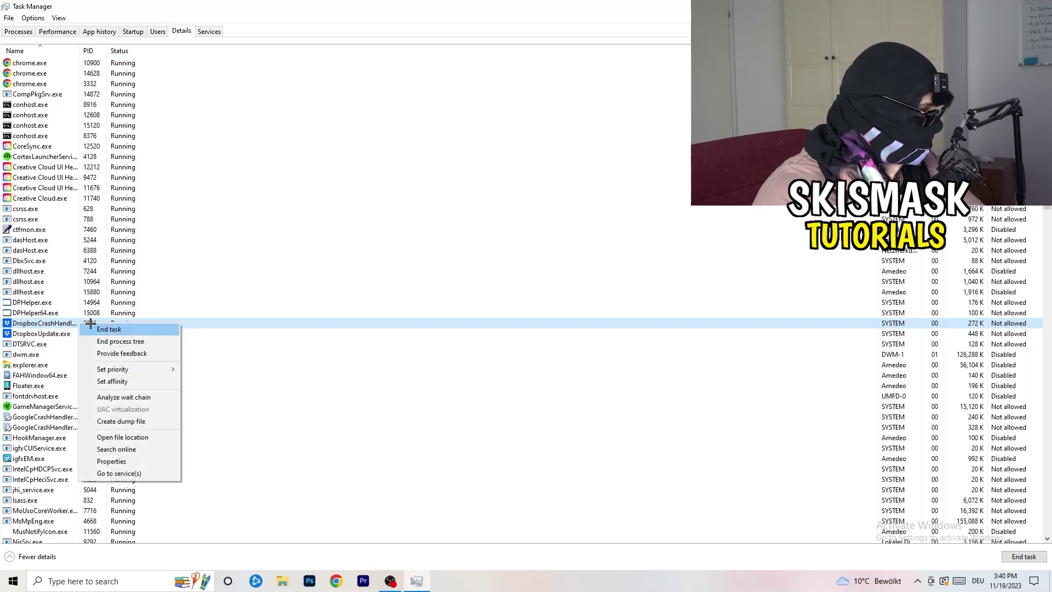
mouse_move(132, 371)
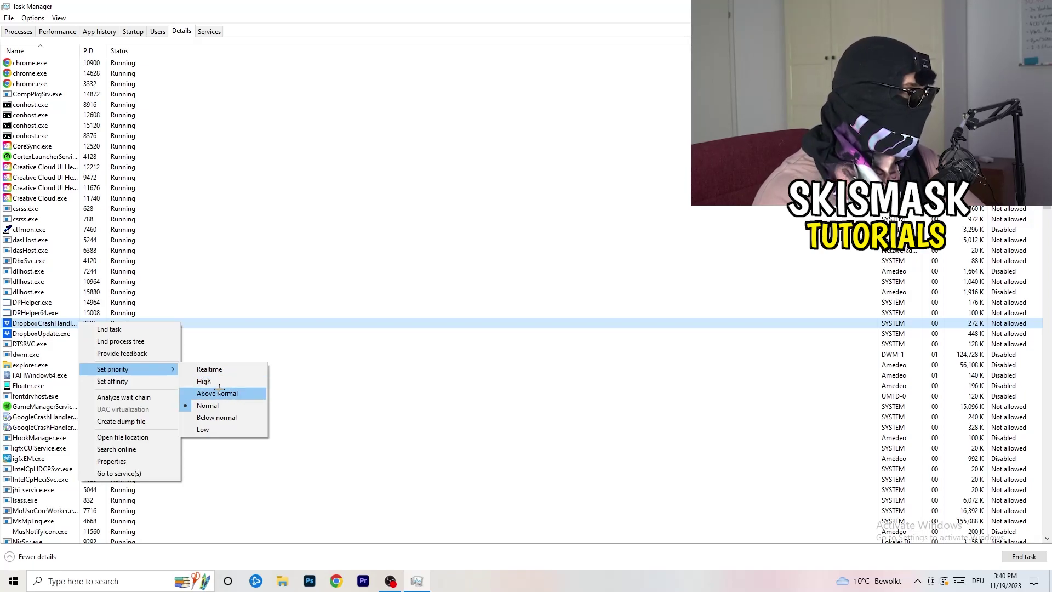
click(521, 7)
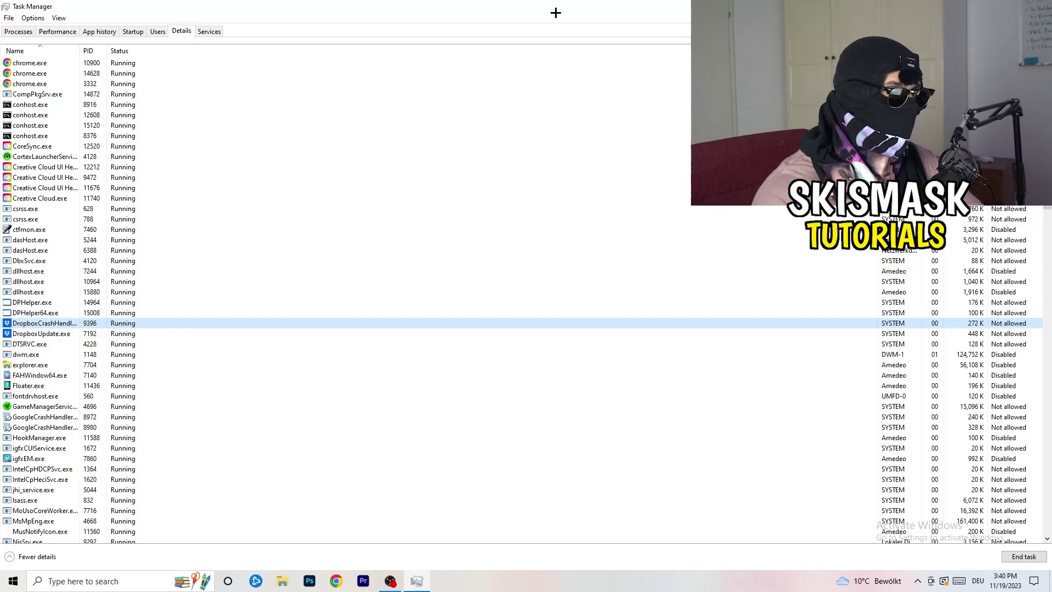
- Close Task Manager and launch Settings through a Start search for 'sett'
key(alt+F4)
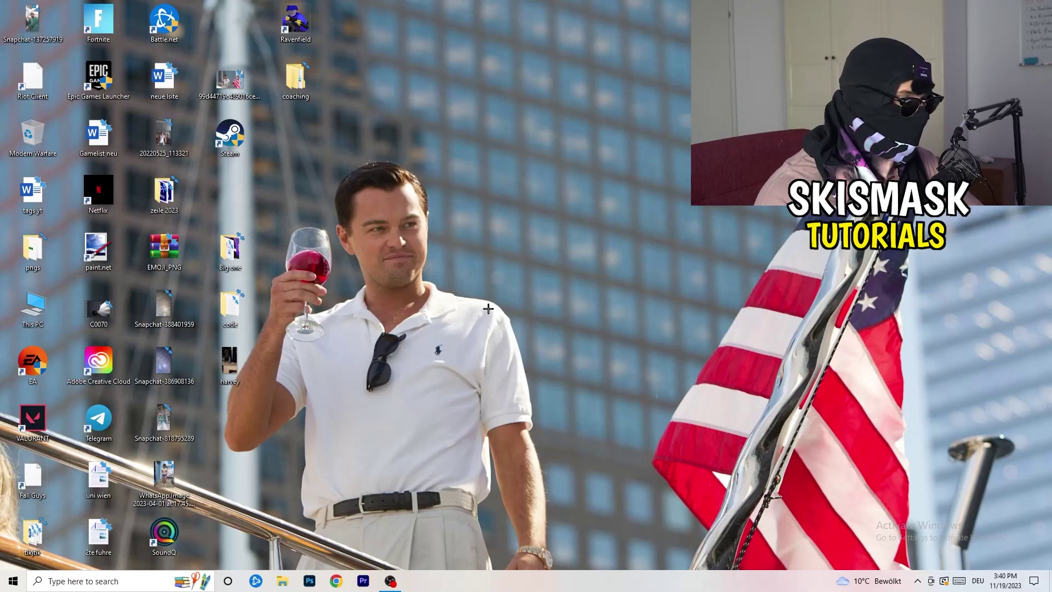
key(super)
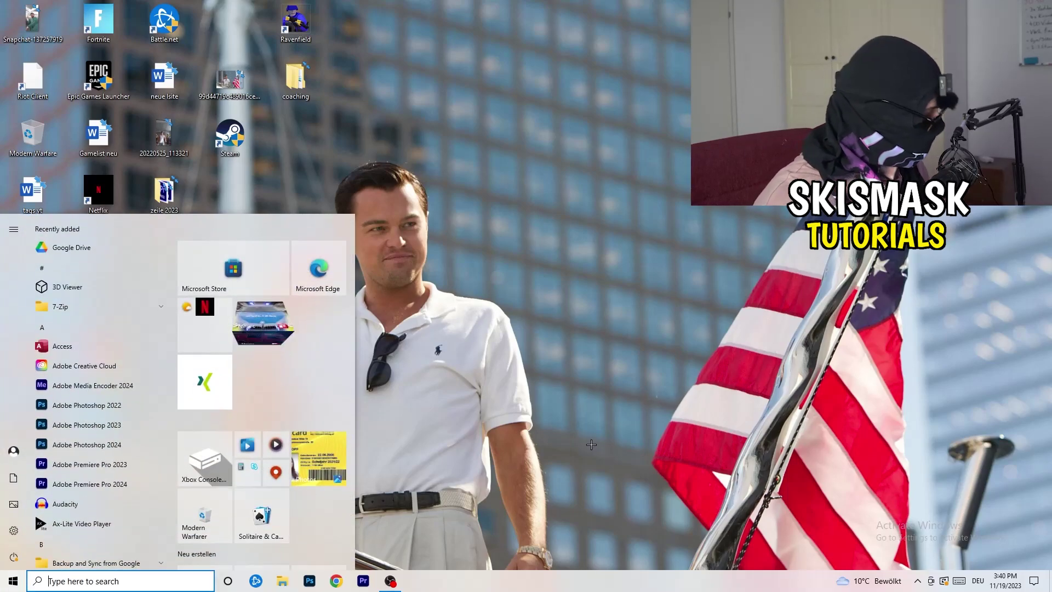
text(sett)
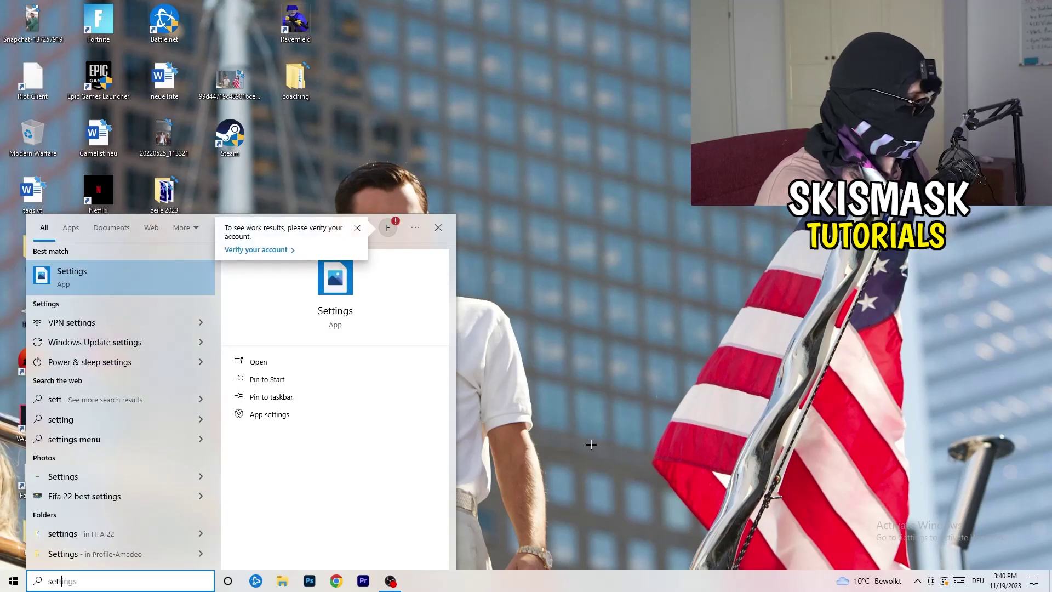
key(Return)
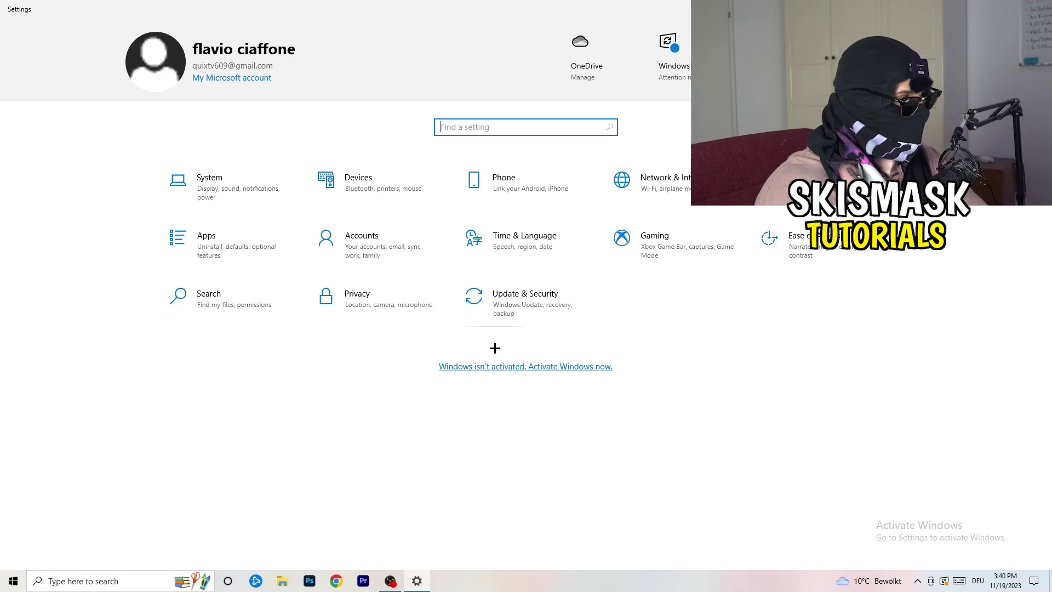
- In System display settings, keep the scale at 100% (Recommended)
click(239, 196)
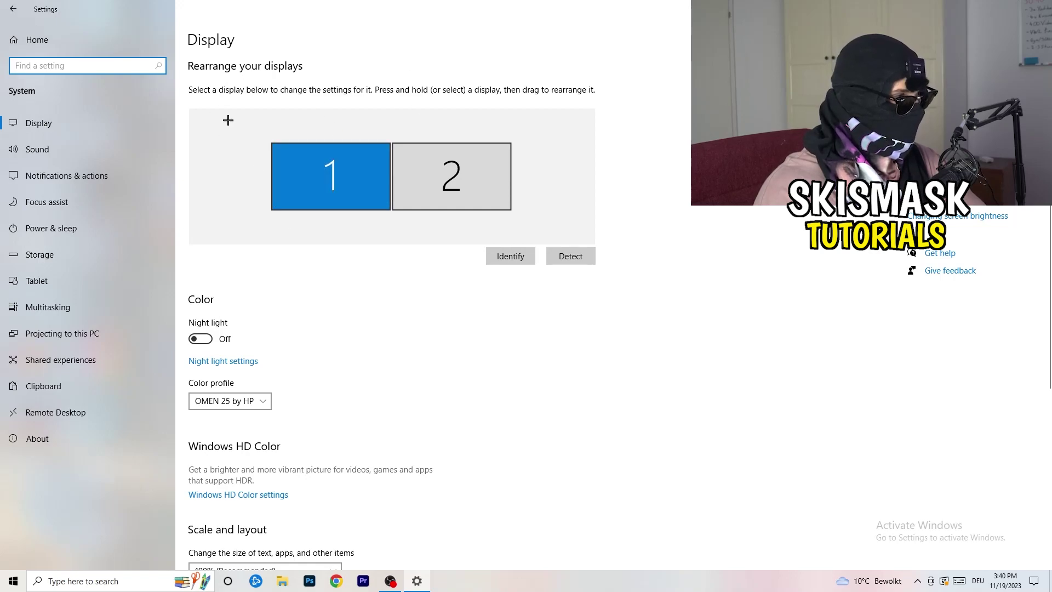
click(212, 44)
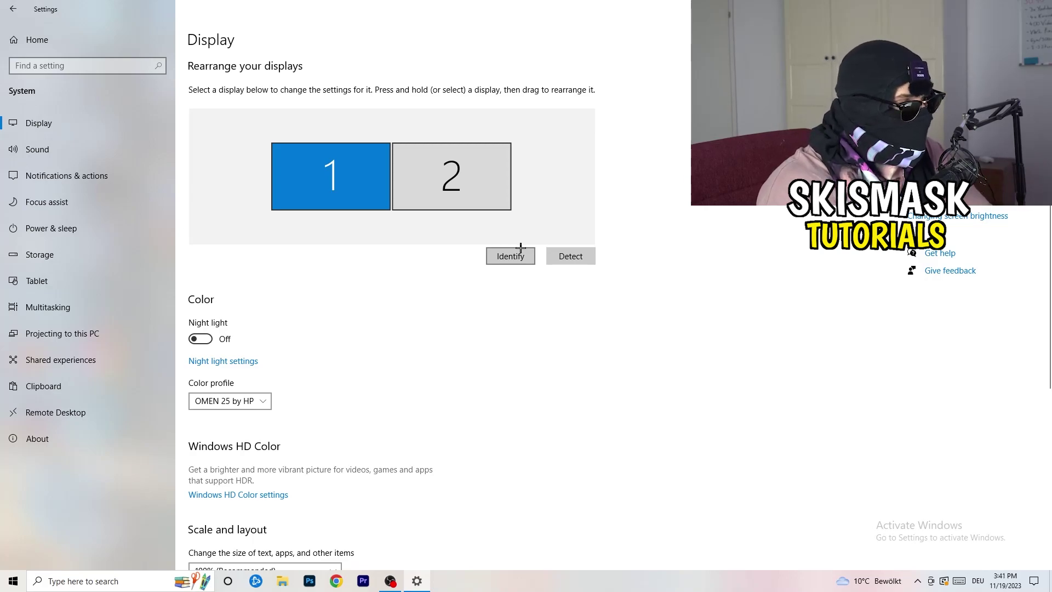
scroll(371, 301, down, 3)
scroll(372, 301, up, 3)
scroll(372, 301, down, 3)
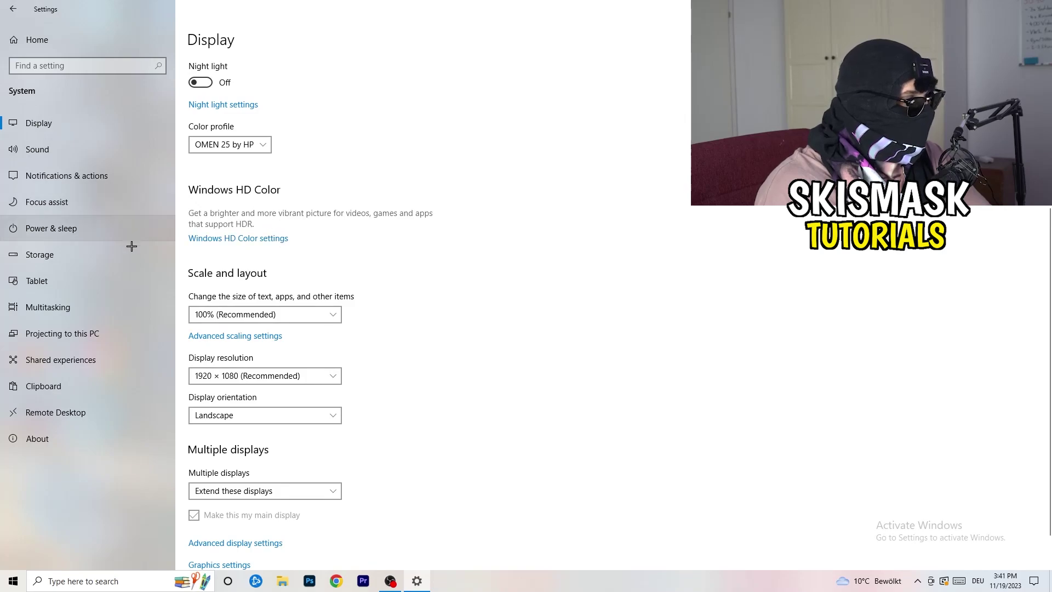
click(325, 308)
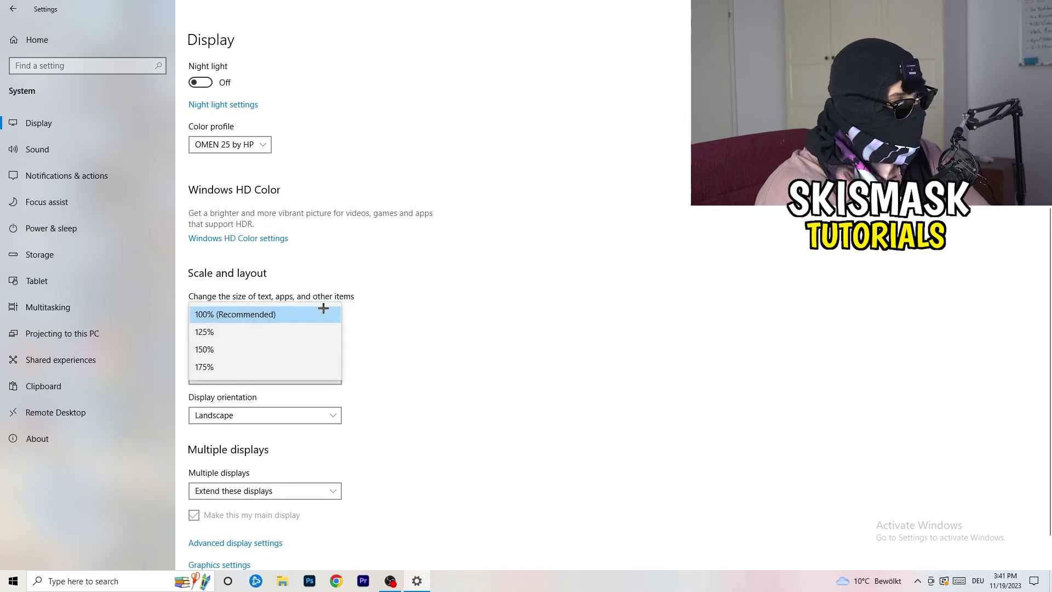
click(367, 296)
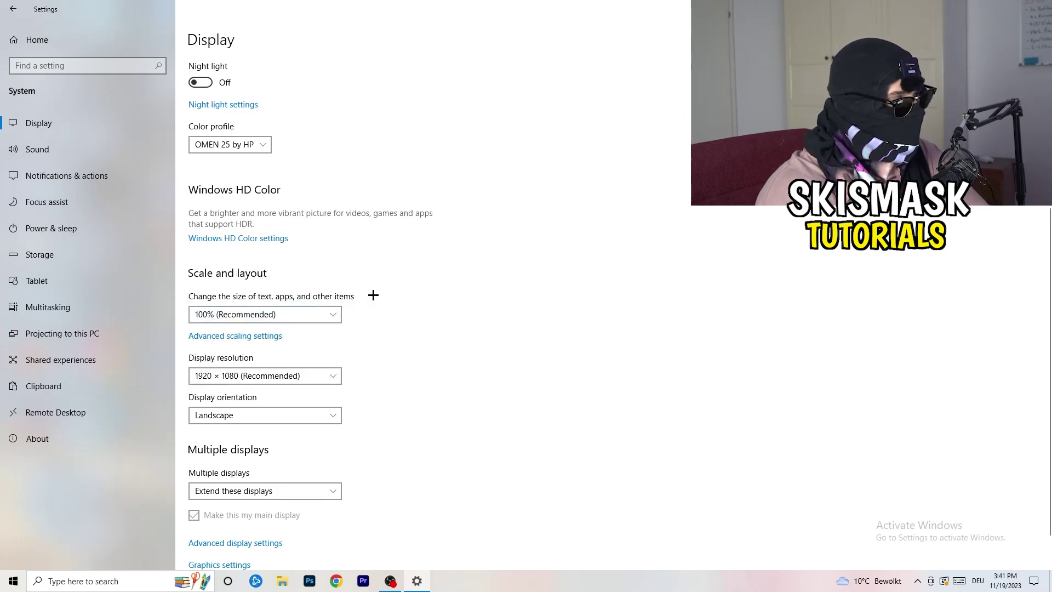
scroll(289, 319, down, 2)
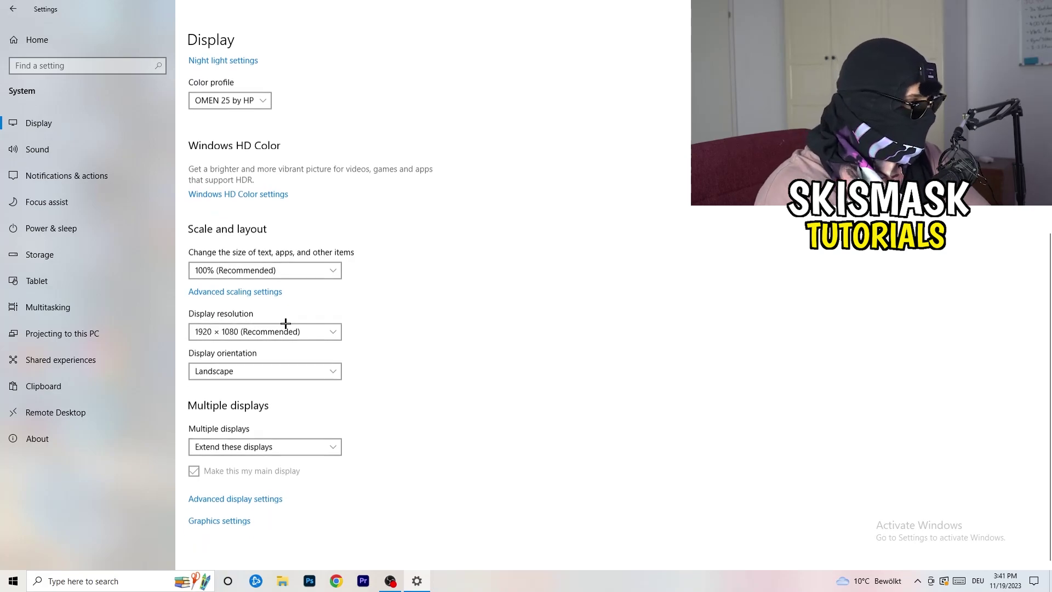
key(alt+Down)
click(476, 258)
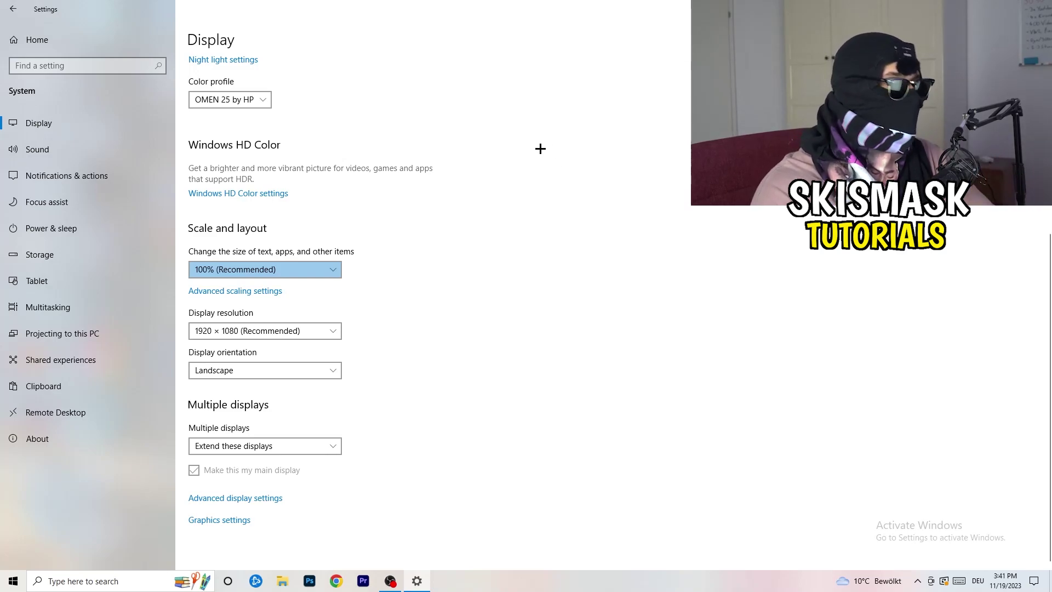
- Keep the display resolution at 1920 × 1080 and go to the Storage page
click(335, 331)
click(381, 311)
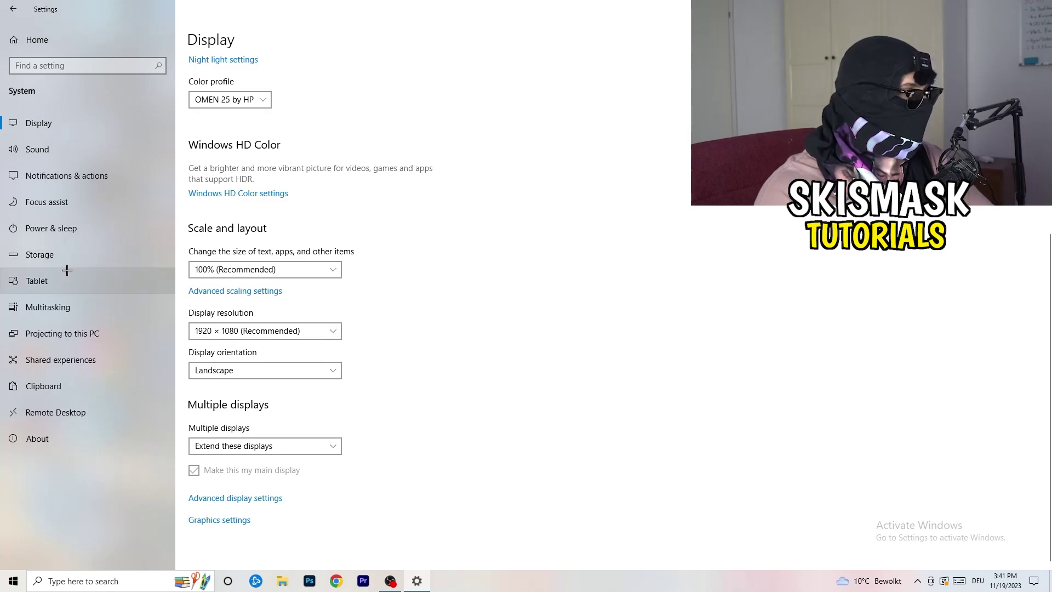
click(78, 247)
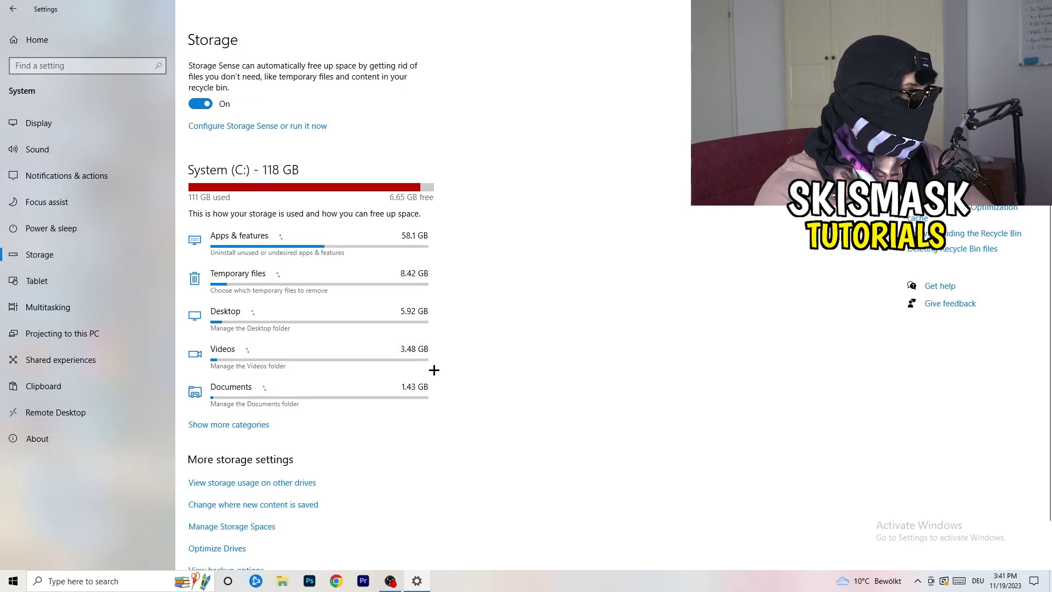
- In Configure Storage Sense, turn off deleting unused temporary app files, keeping weekly runs and 14-day recycle bin cleanup
scroll(453, 359, down, 2)
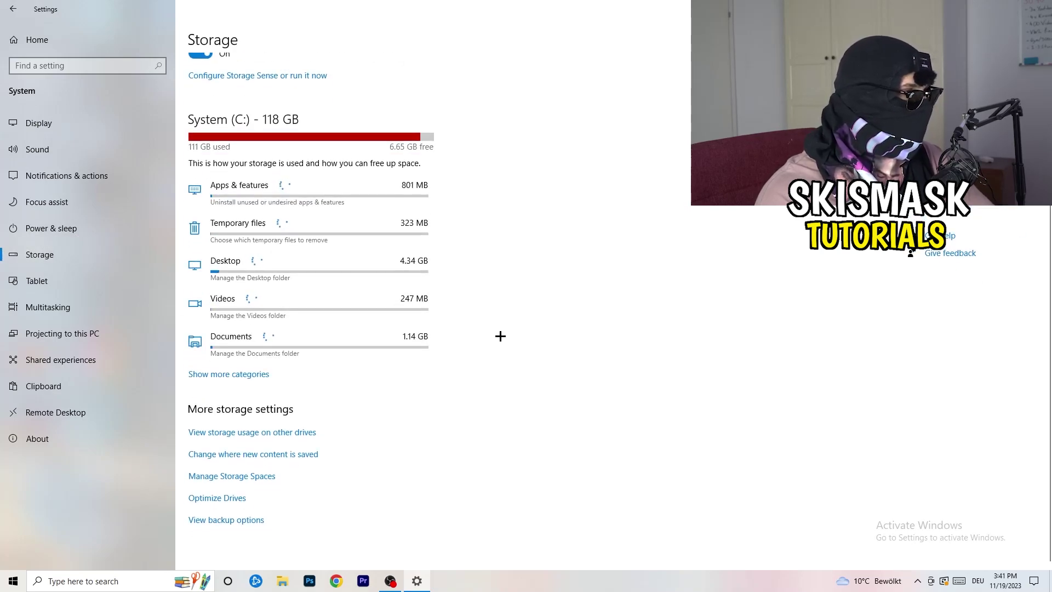
scroll(499, 335, up, 2)
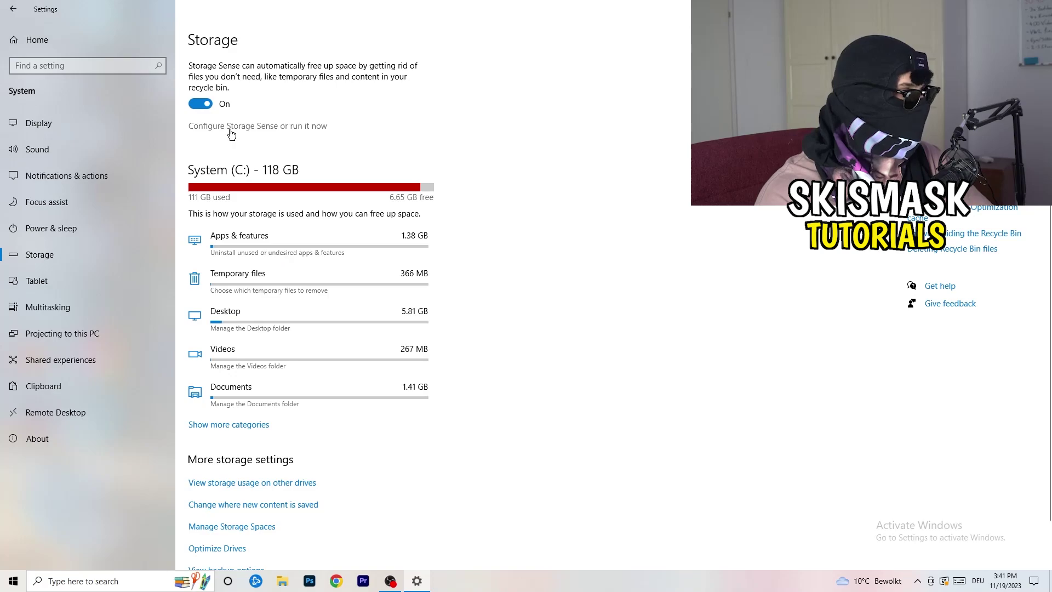
click(230, 132)
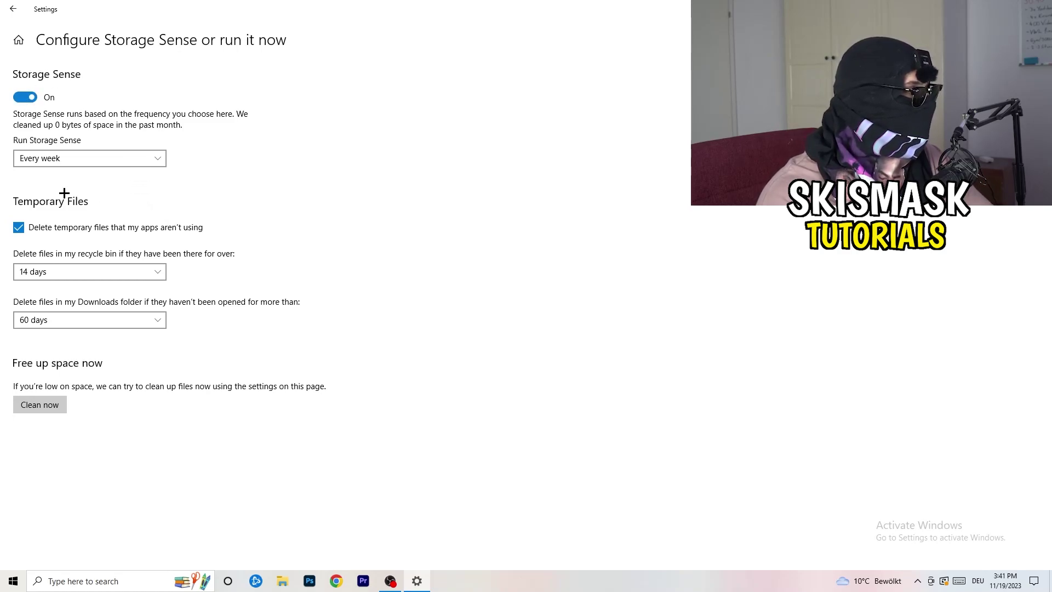
click(55, 158)
click(55, 156)
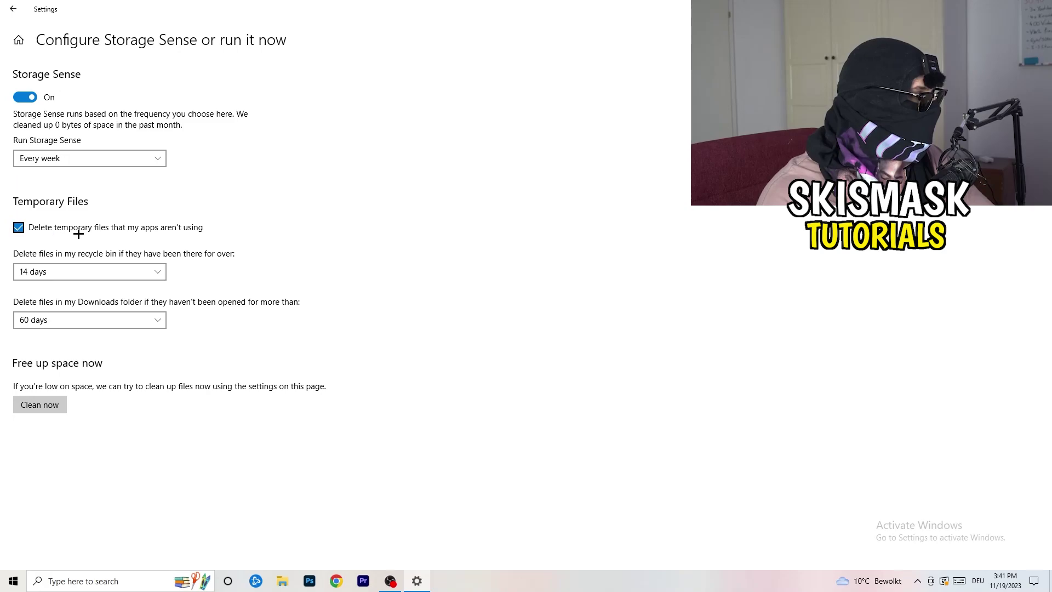
click(140, 232)
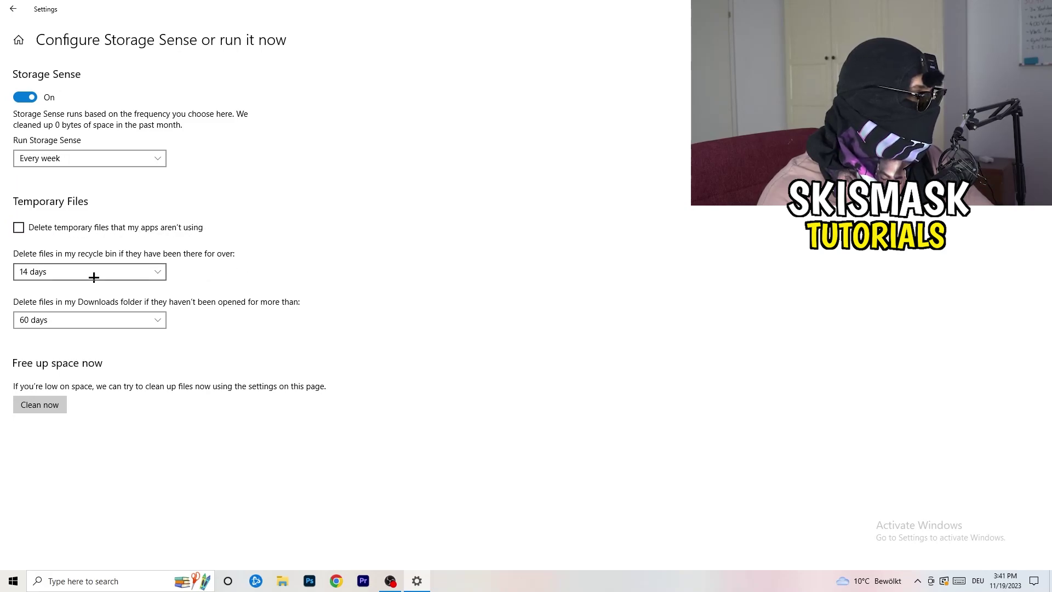
click(64, 267)
click(366, 353)
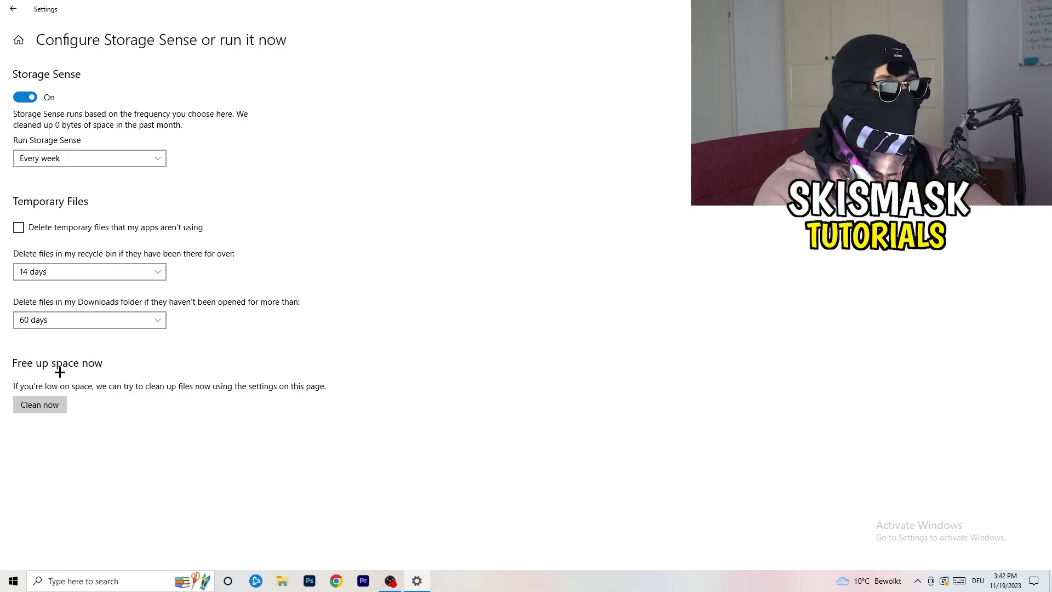
- Review all power plans in Power Options, leave Balanced active, then close Power Options and Settings
click(3, 12)
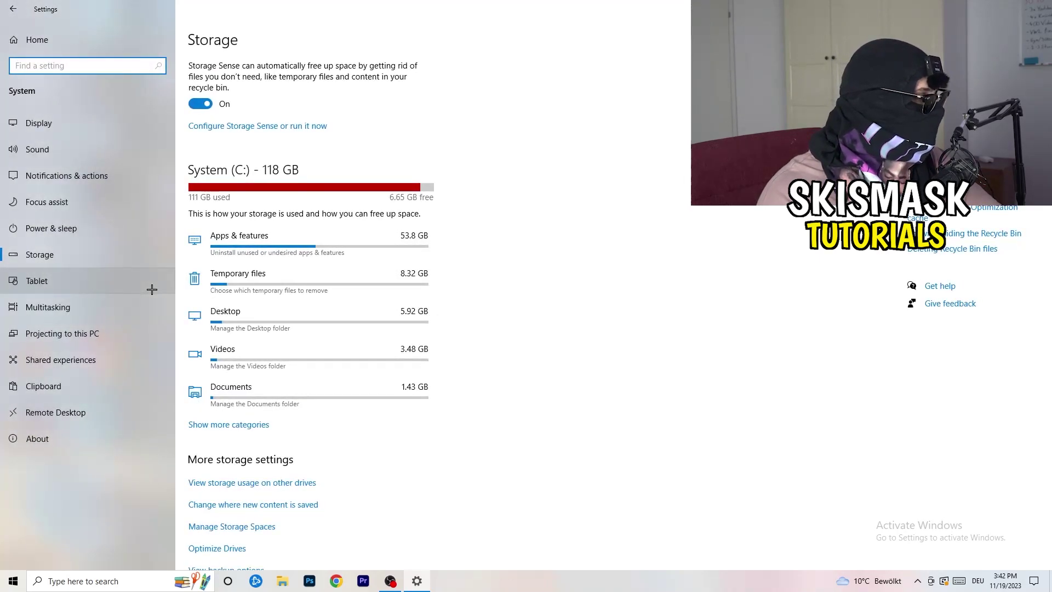
click(123, 234)
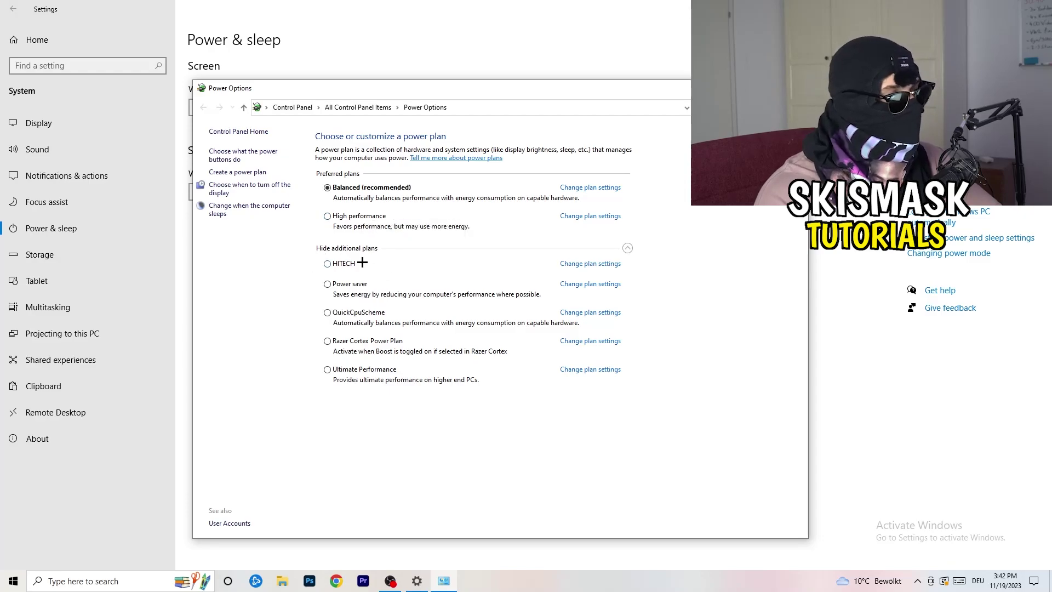
click(397, 250)
click(628, 248)
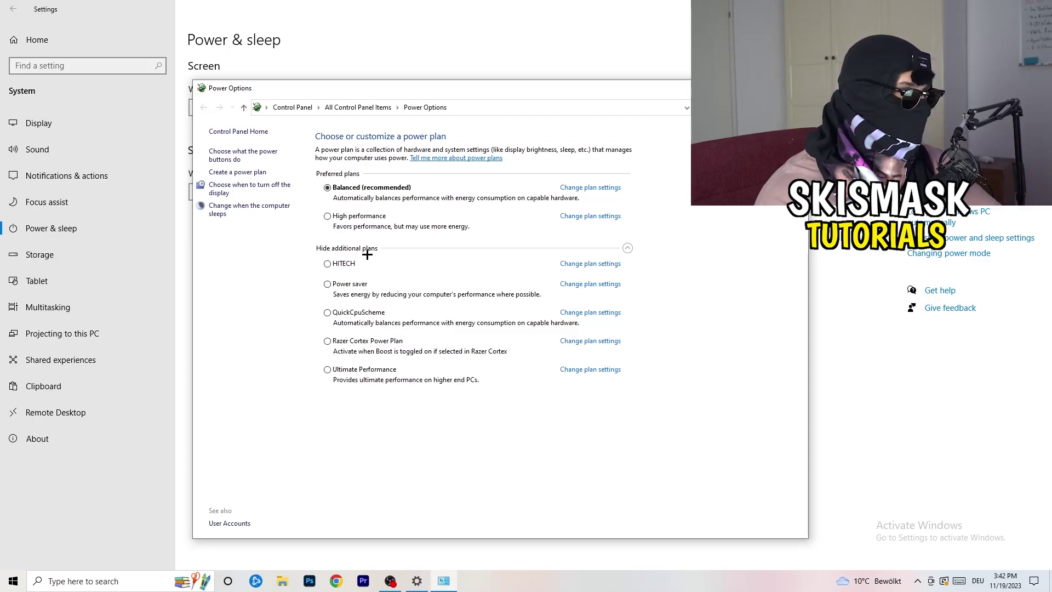
key(alt+F4)
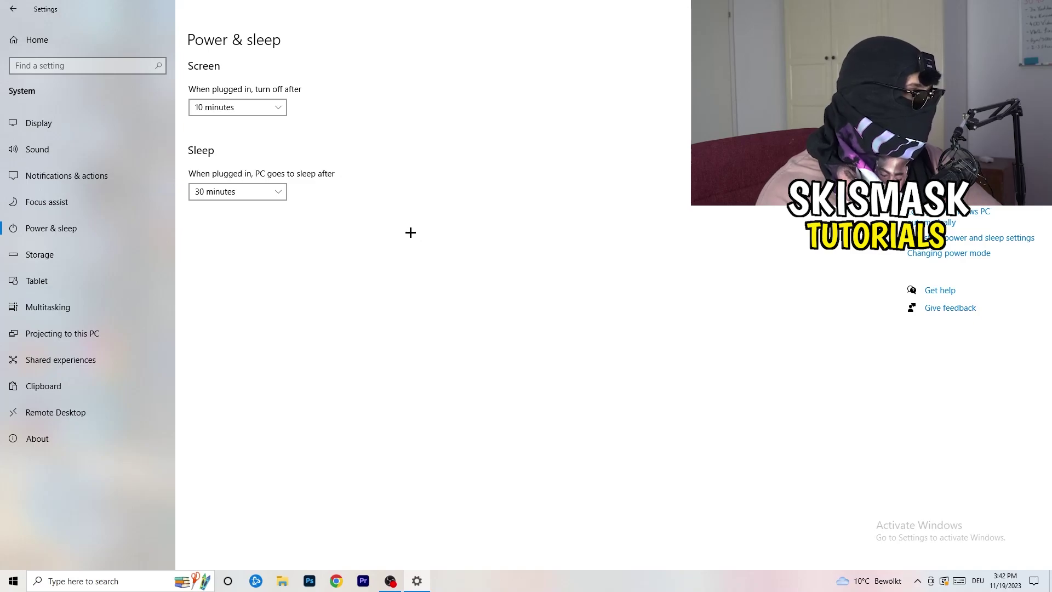
key(alt+F4)
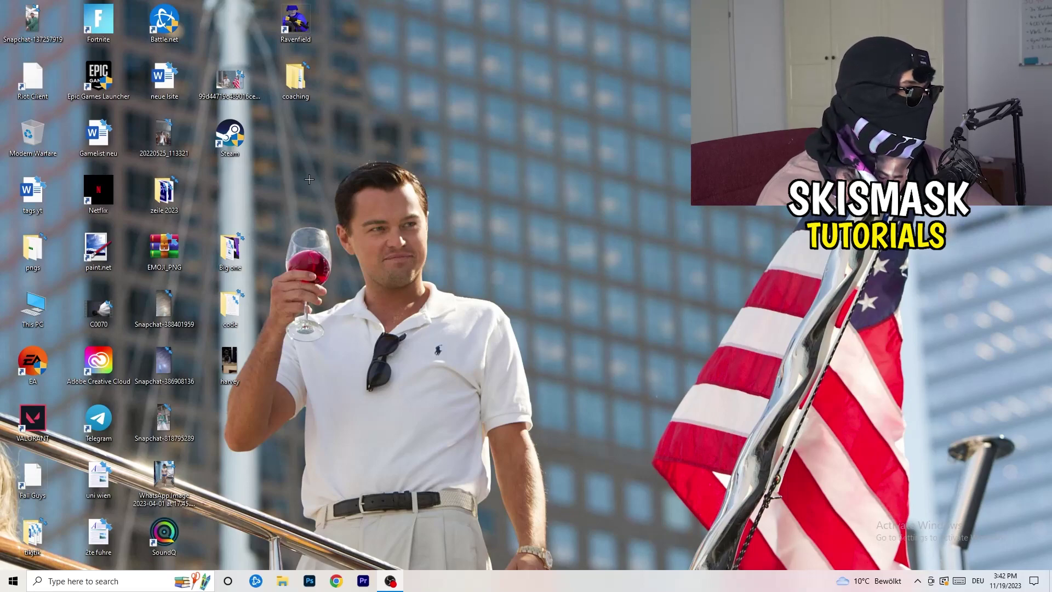
- Set the Steam shortcut to Windows 8 compatibility mode with run as administrator, and apply it
drag(229, 137, 558, 191)
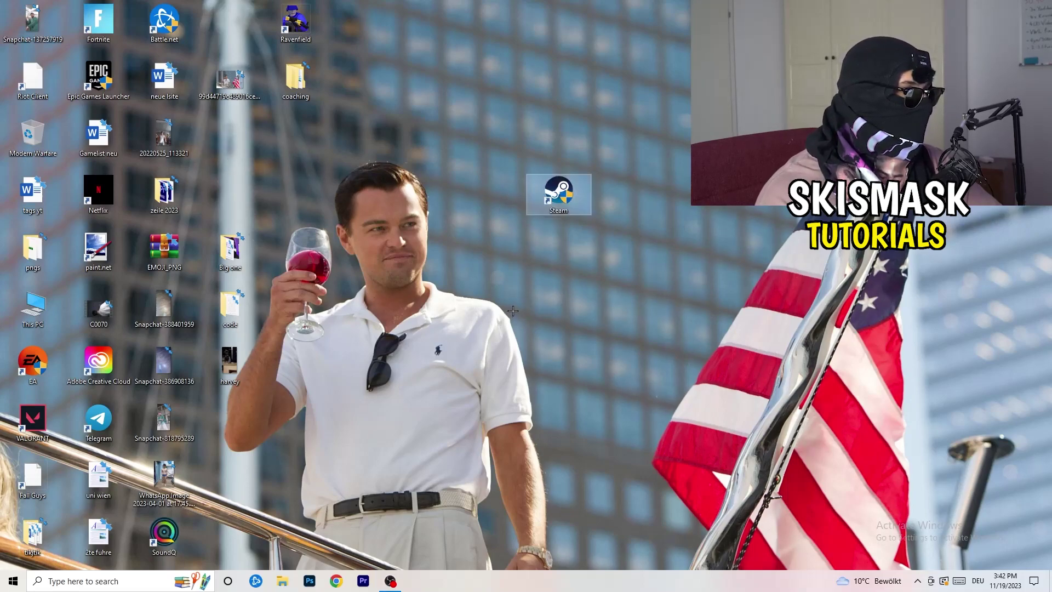
right_click(550, 196)
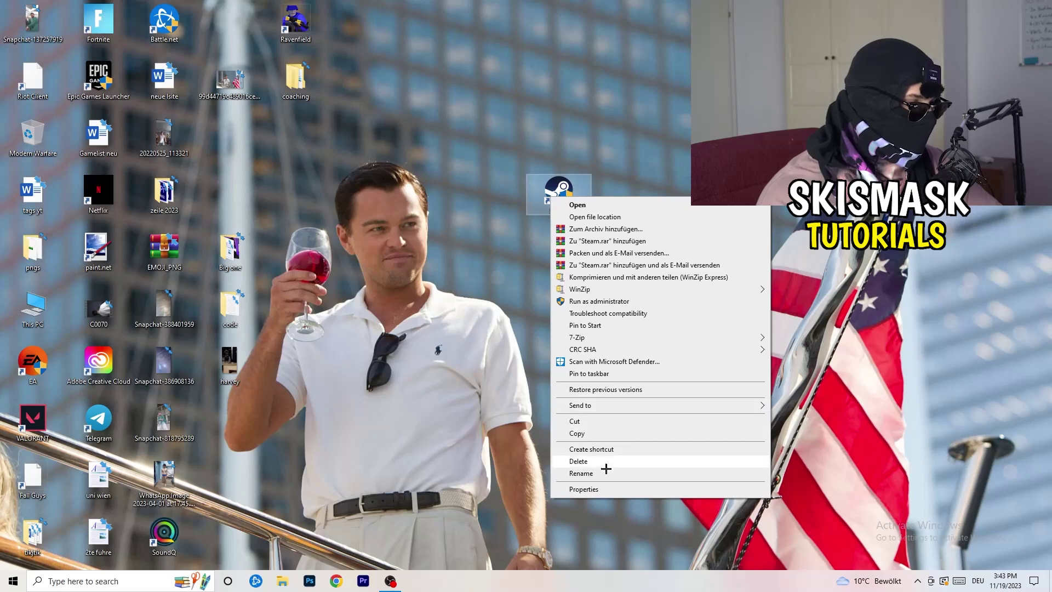
click(601, 489)
drag(615, 203, 508, 155)
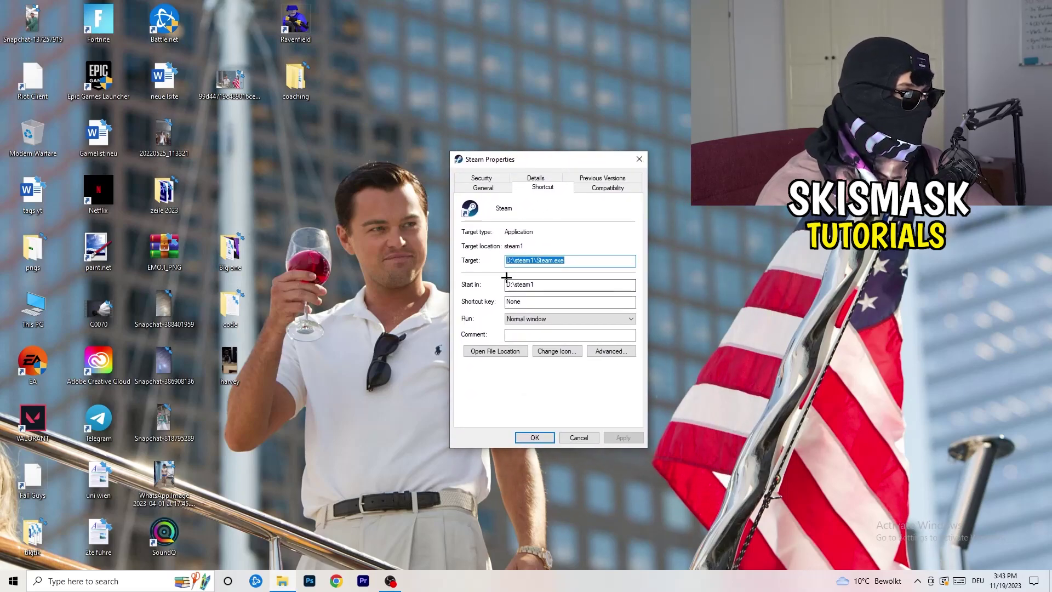
click(619, 189)
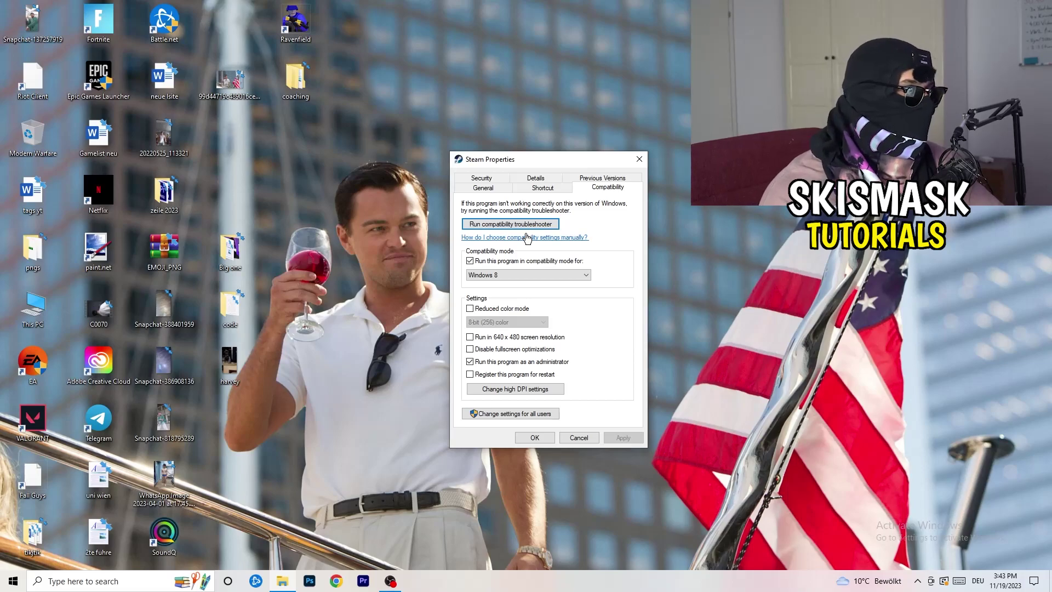
click(511, 261)
click(493, 261)
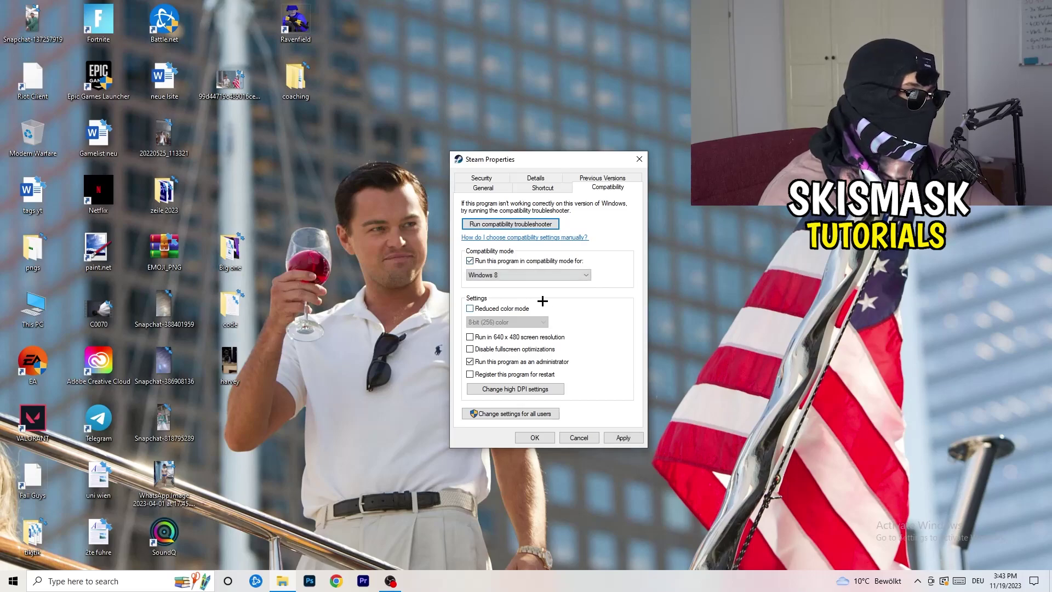
click(511, 274)
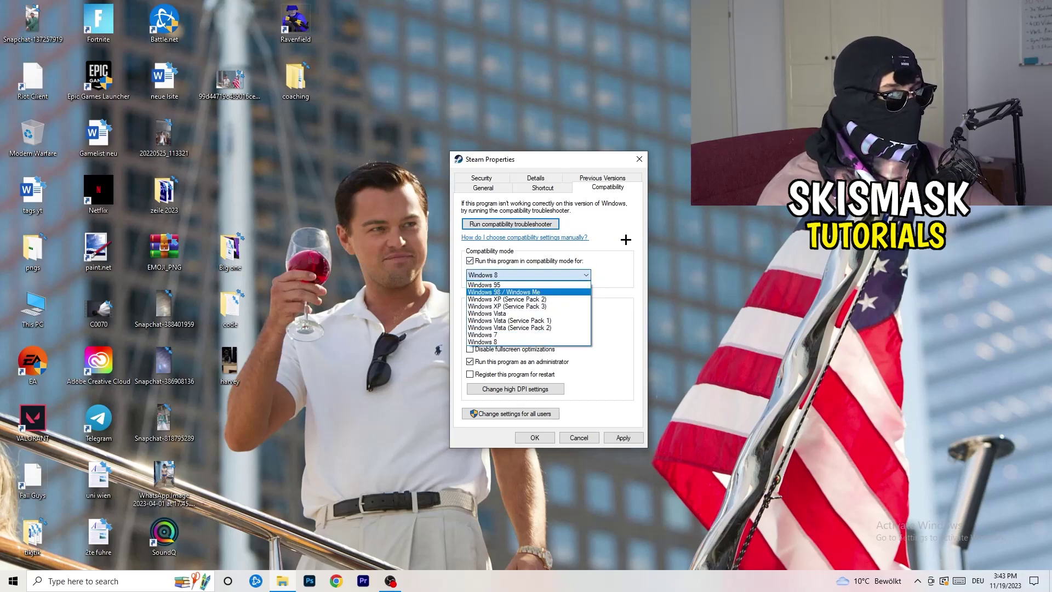
click(610, 319)
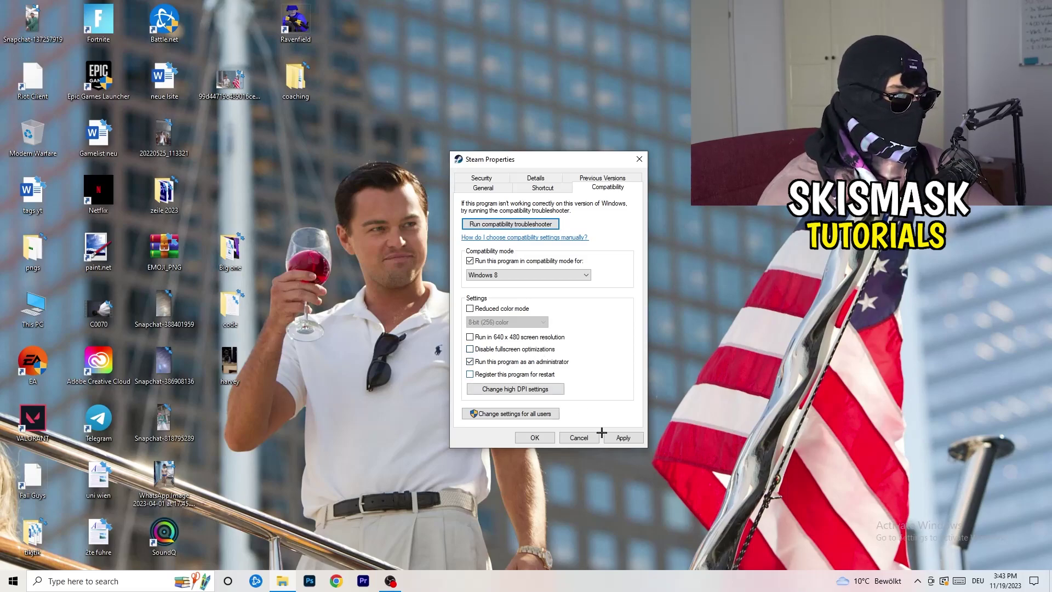
click(619, 437)
click(534, 438)
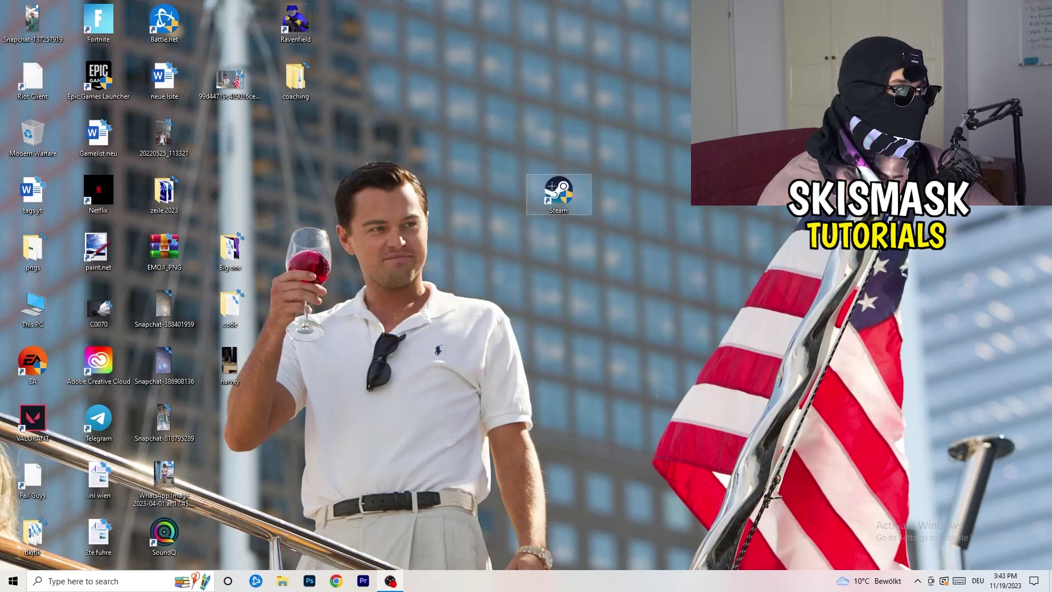
- Shift the Steam shortcut around, then return it beside the 20220525_113321 icon
drag(573, 205, 601, 186)
click(579, 254)
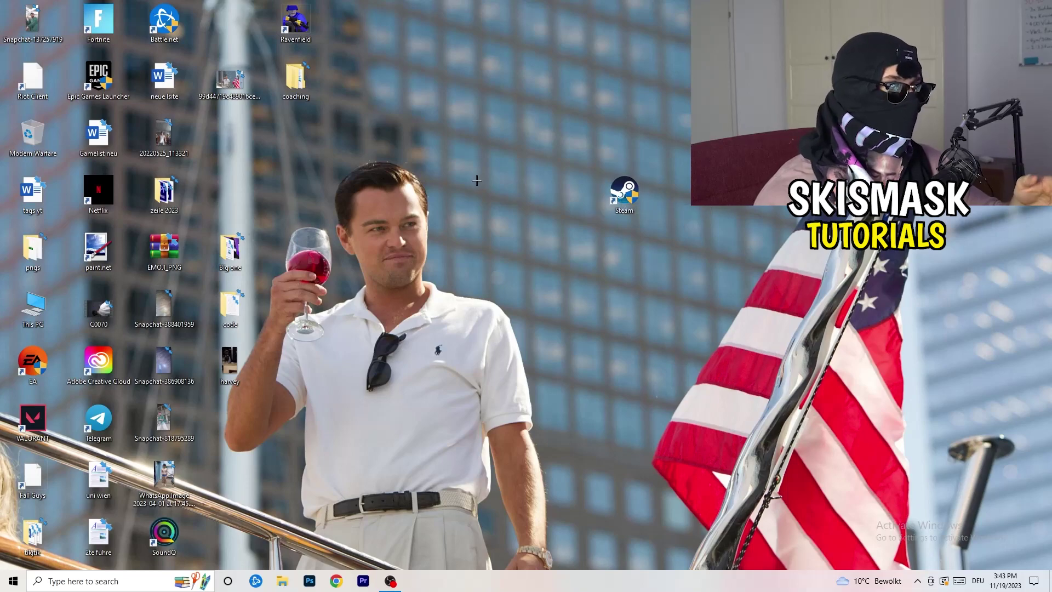
right_click(623, 192)
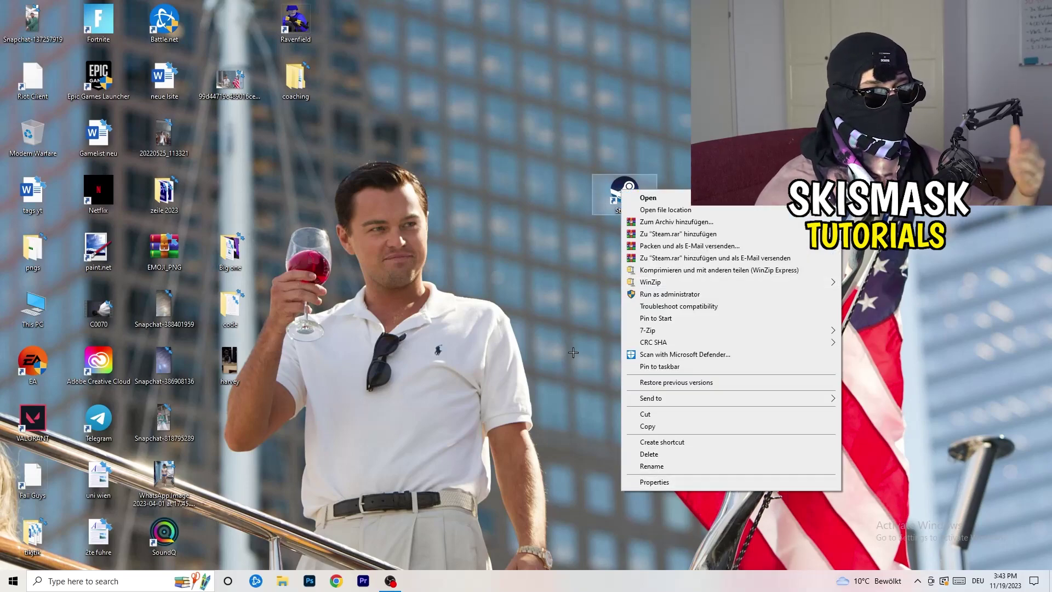
click(497, 232)
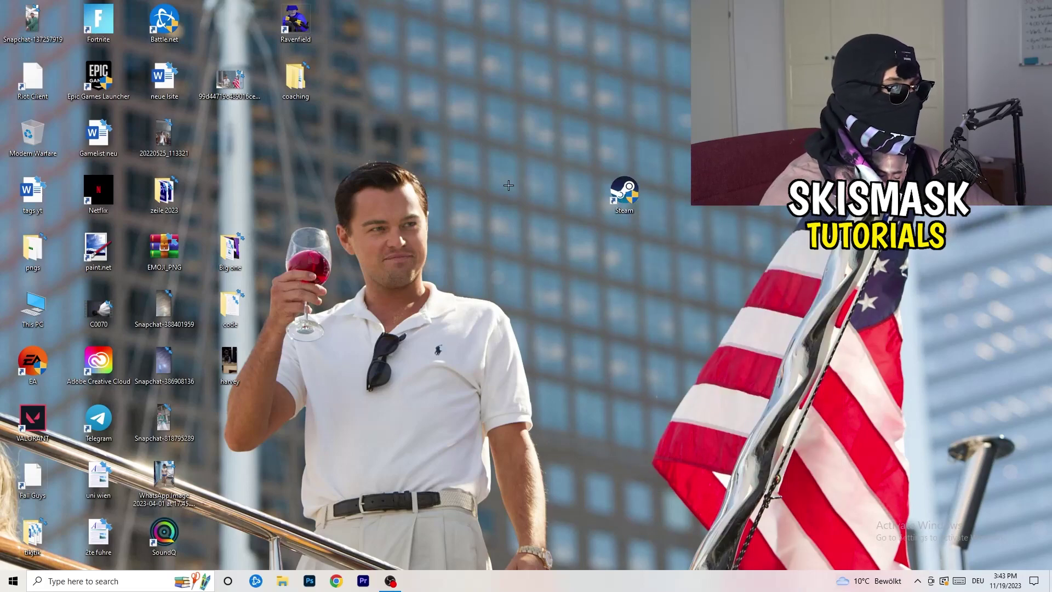
drag(624, 192, 230, 134)
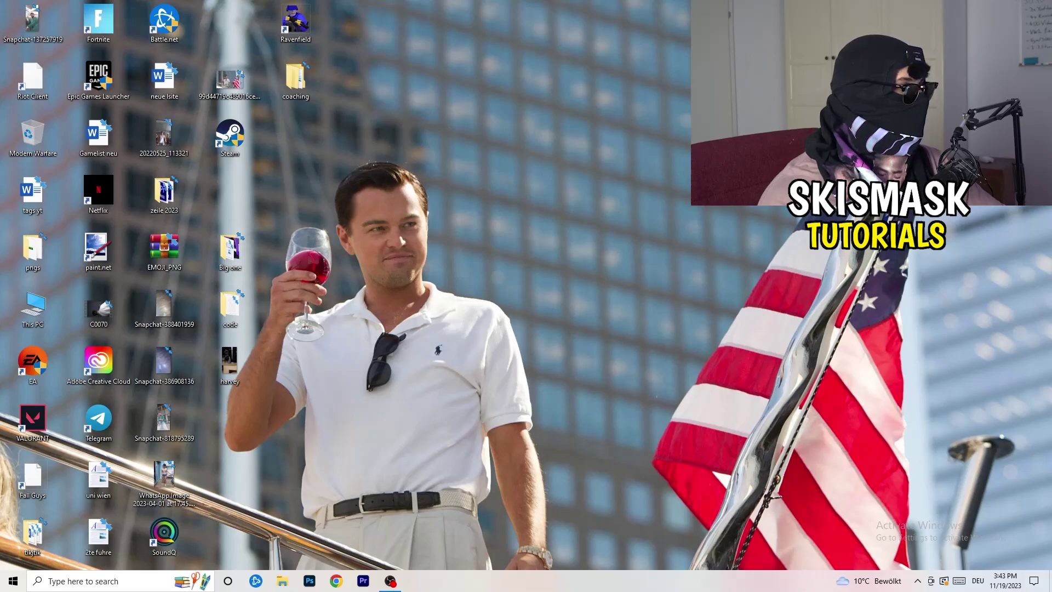
- Reopen Settings to Gaming Captures and confirm background recording and recorded audio are off
click(13, 580)
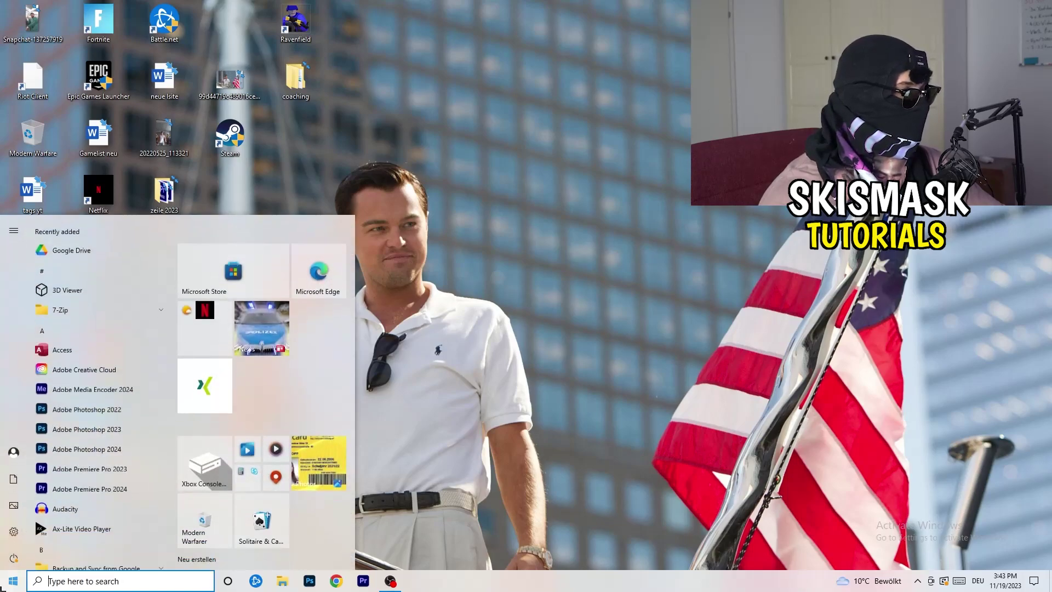
click(14, 530)
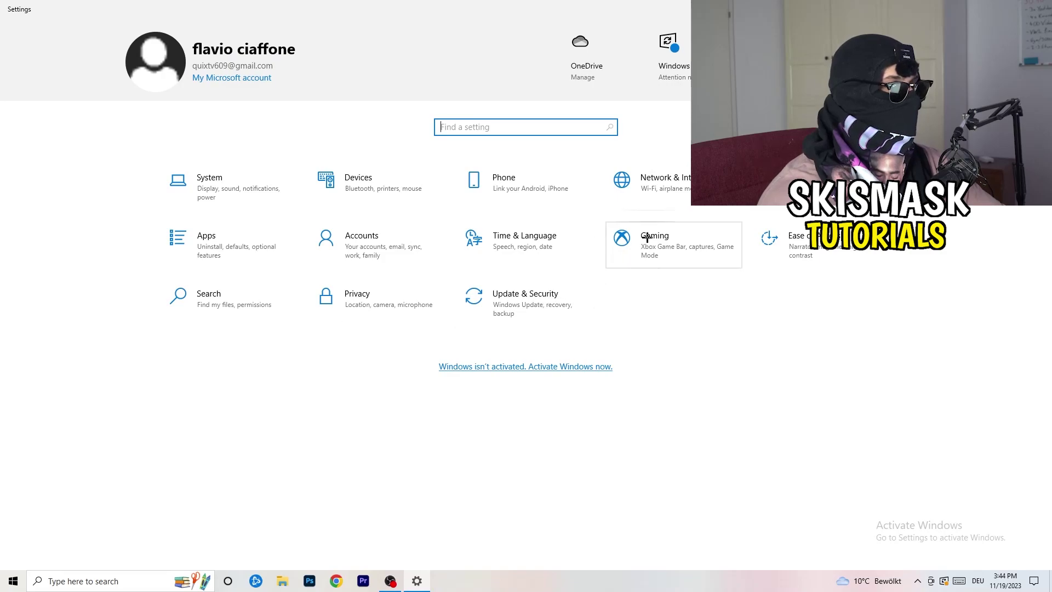
click(618, 238)
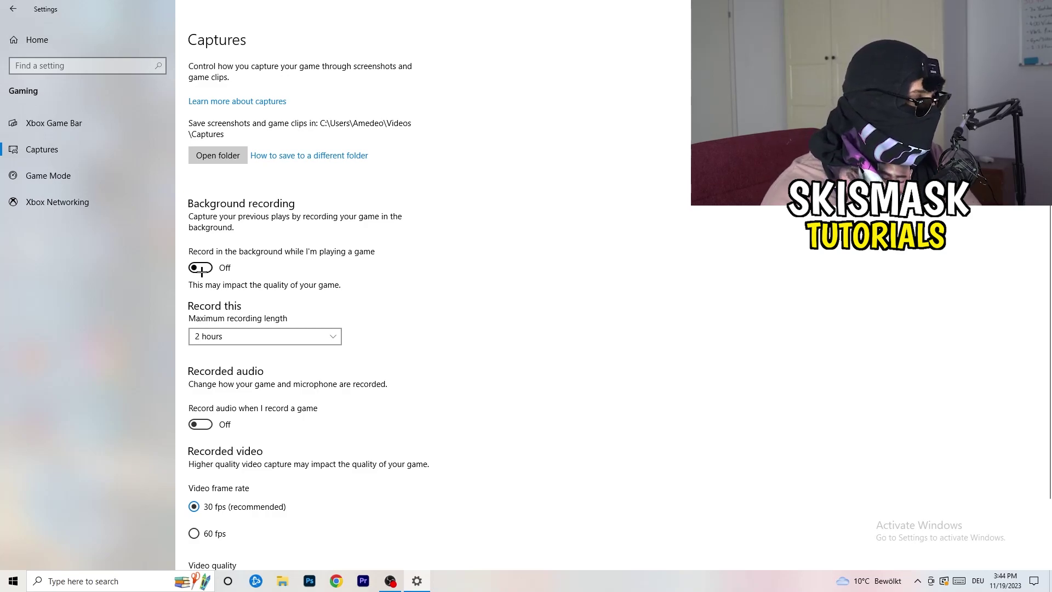
scroll(309, 382, down, 3)
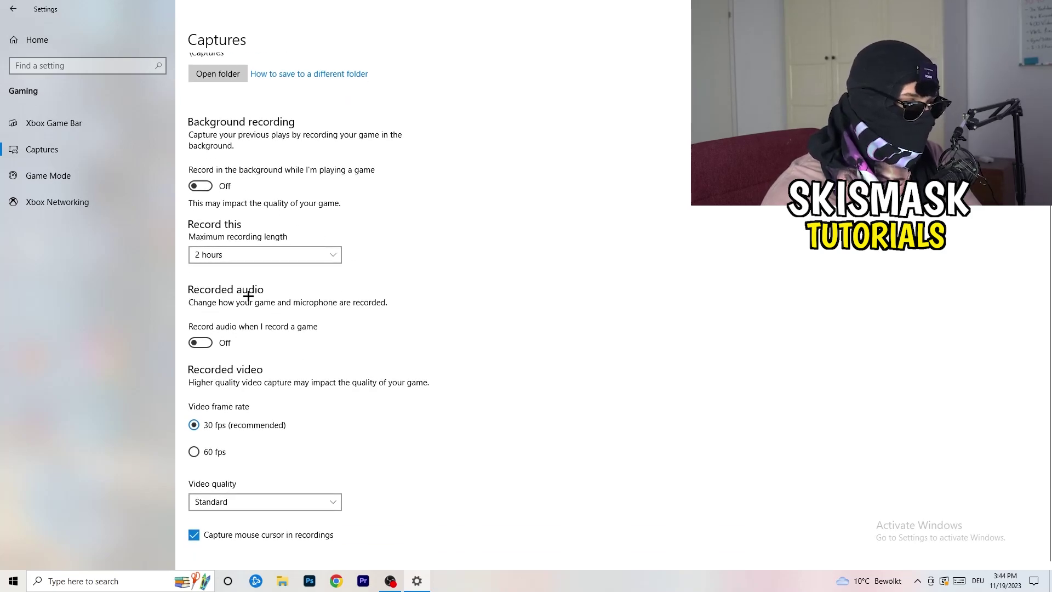
scroll(338, 442, up, 3)
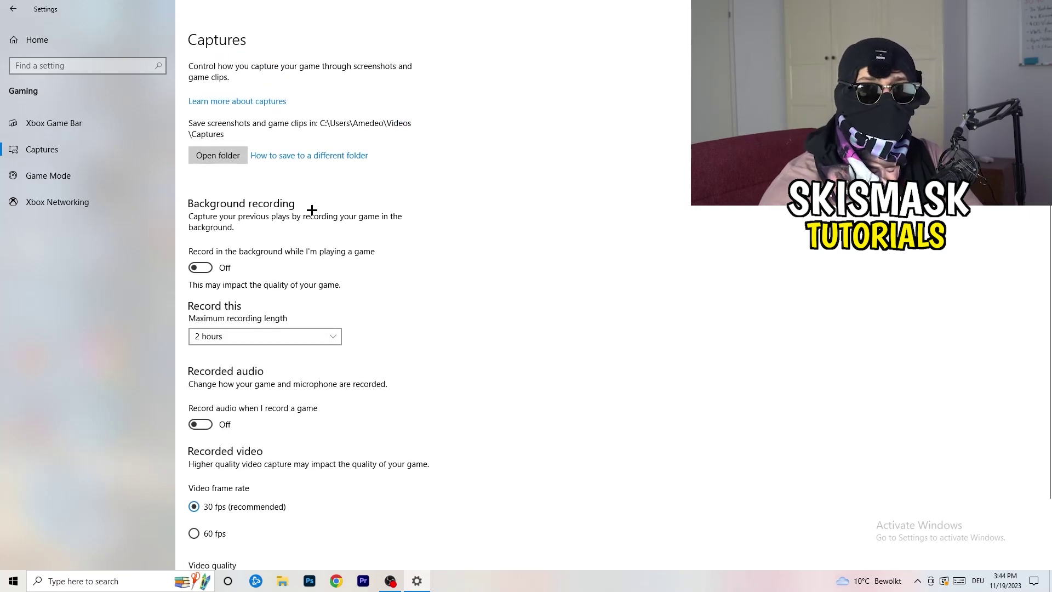
- Confirm the Game Mode toggle is On, then go back to the Settings home page
click(50, 175)
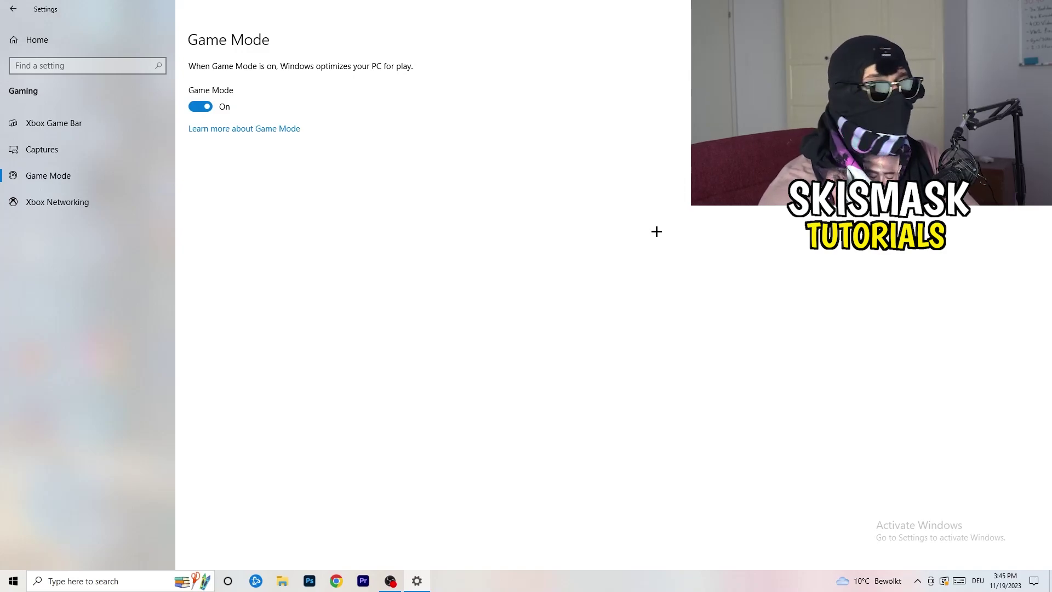
click(11, 6)
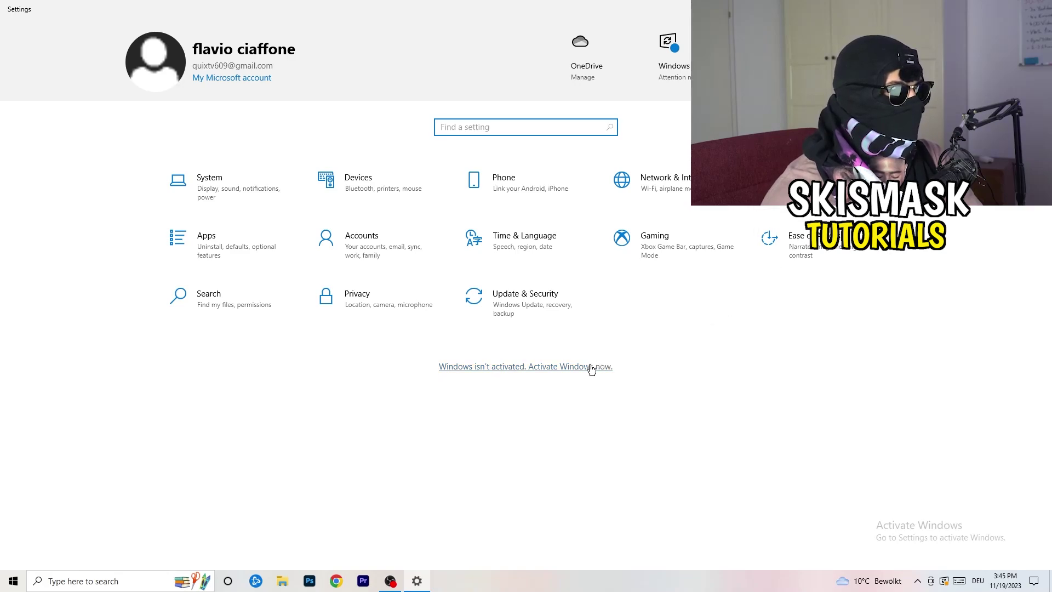
- Open Windows Update to see the 2023-11 Cumulative Update (KB5032189) awaiting restart
click(515, 301)
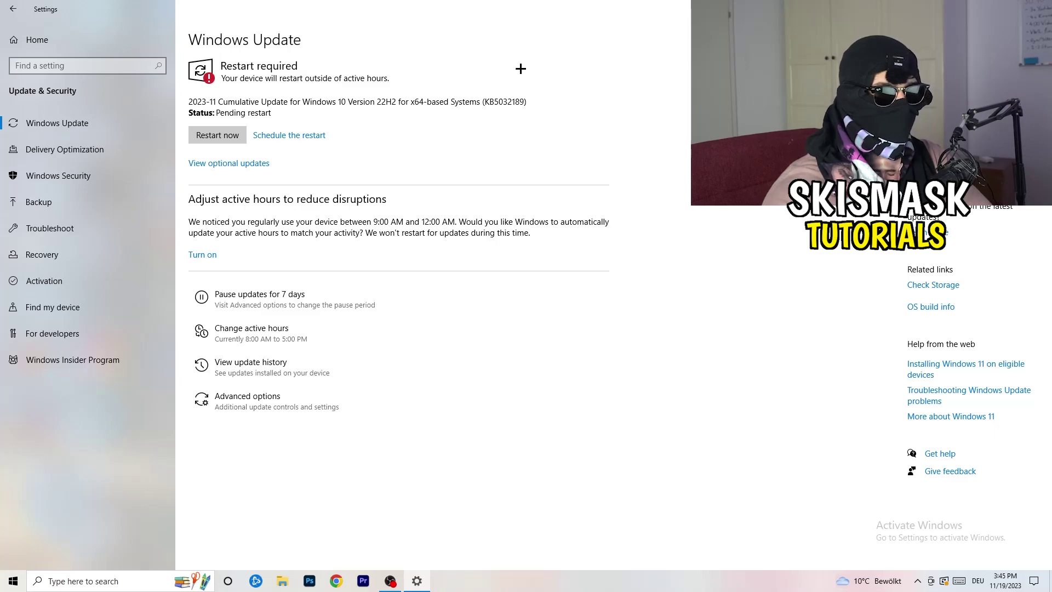
click(1039, 9)
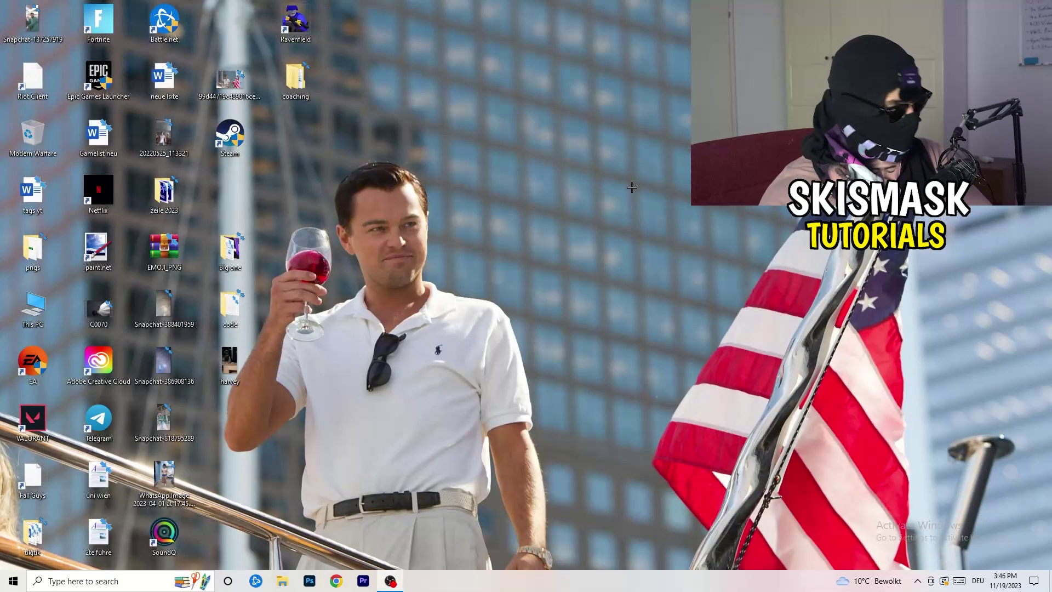